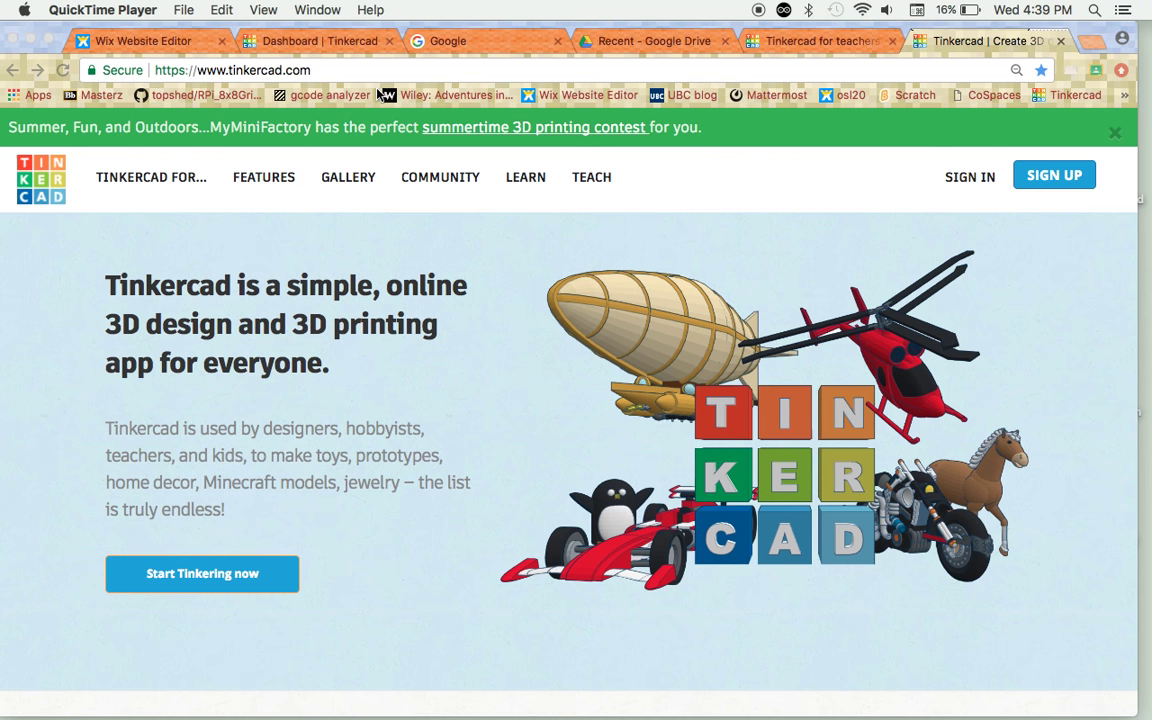
# Start a new Autodesk Account sign-up and choose Canada as the country
pyautogui.click(268, 72)
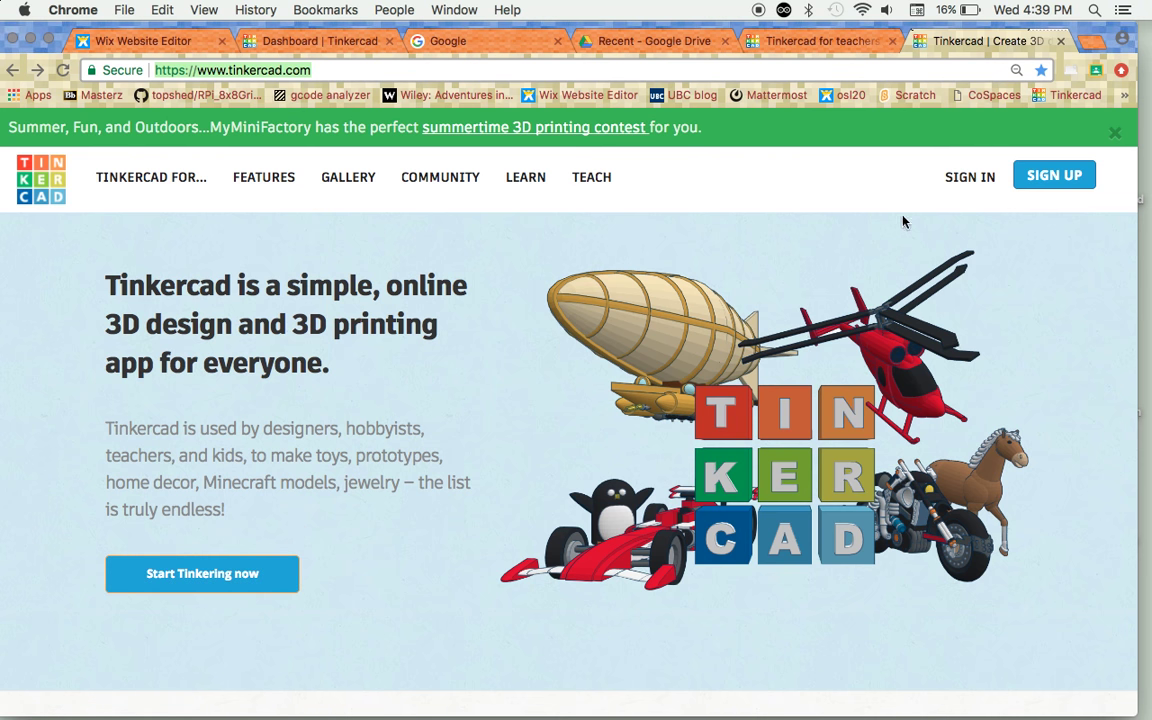
pyautogui.click(1048, 179)
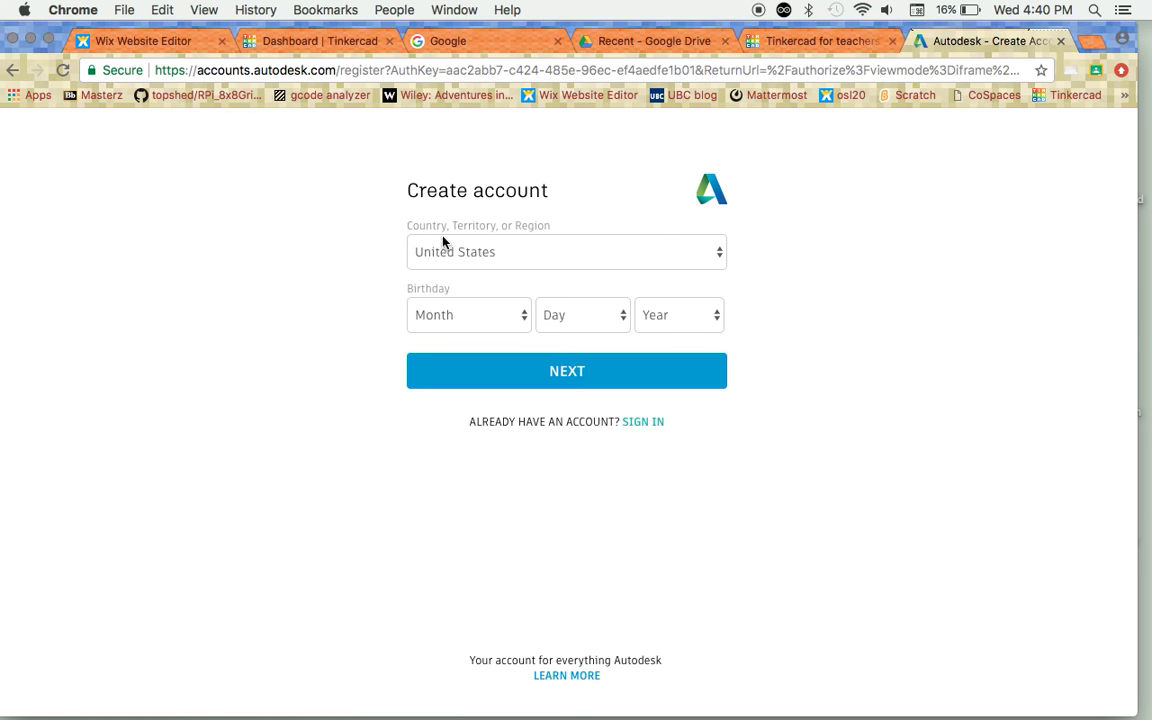
pyautogui.click(718, 254)
pyautogui.scroll(10, 574, 398)
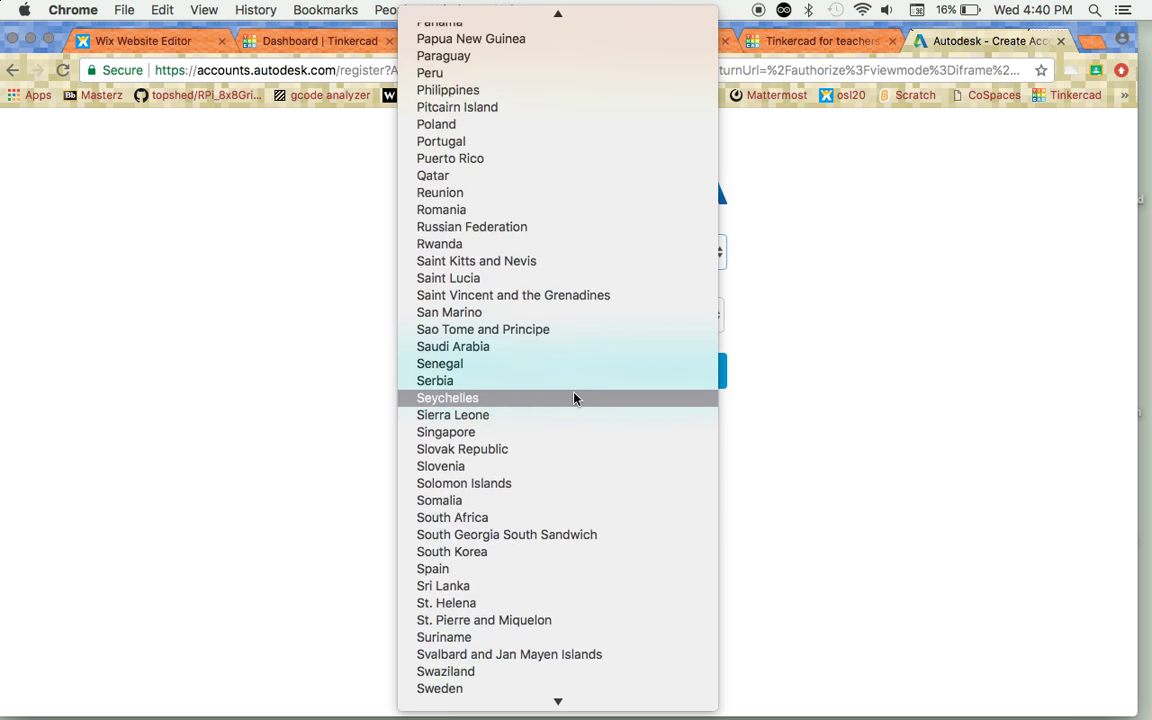
pyautogui.scroll(10, 574, 398)
pyautogui.scroll(10, 574, 398)
pyautogui.scroll(10, 574, 398)
pyautogui.scroll(10, 575, 398)
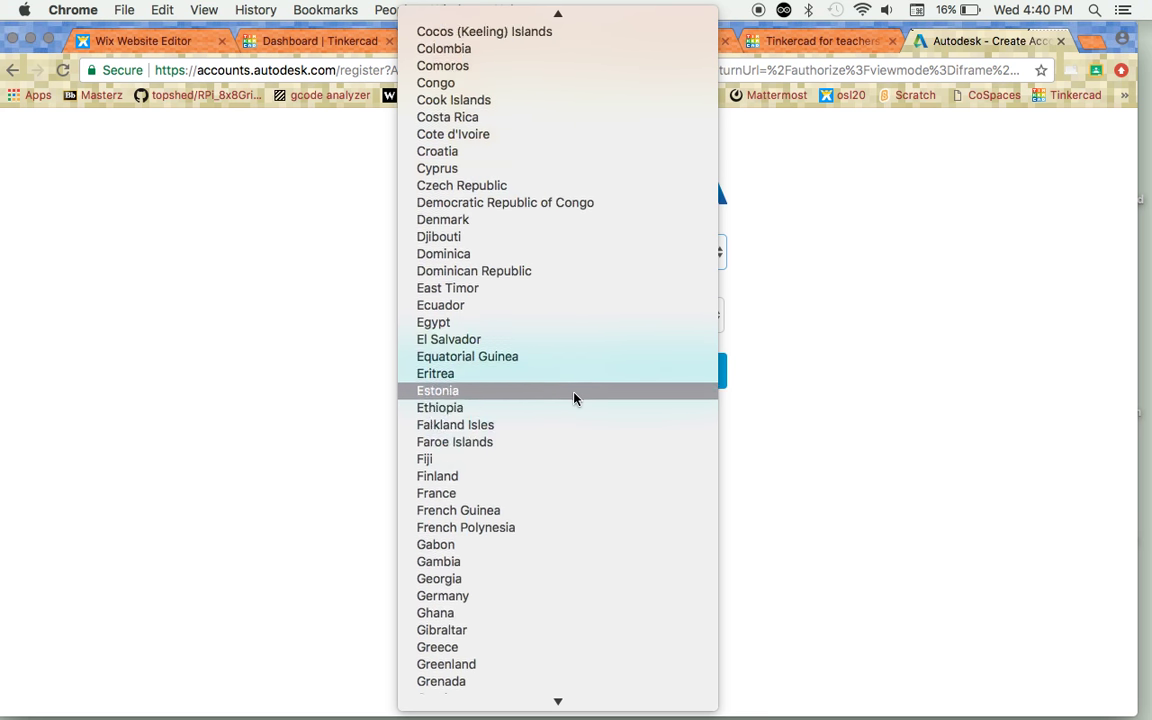
pyautogui.scroll(10, 576, 398)
pyautogui.scroll(5, 578, 370)
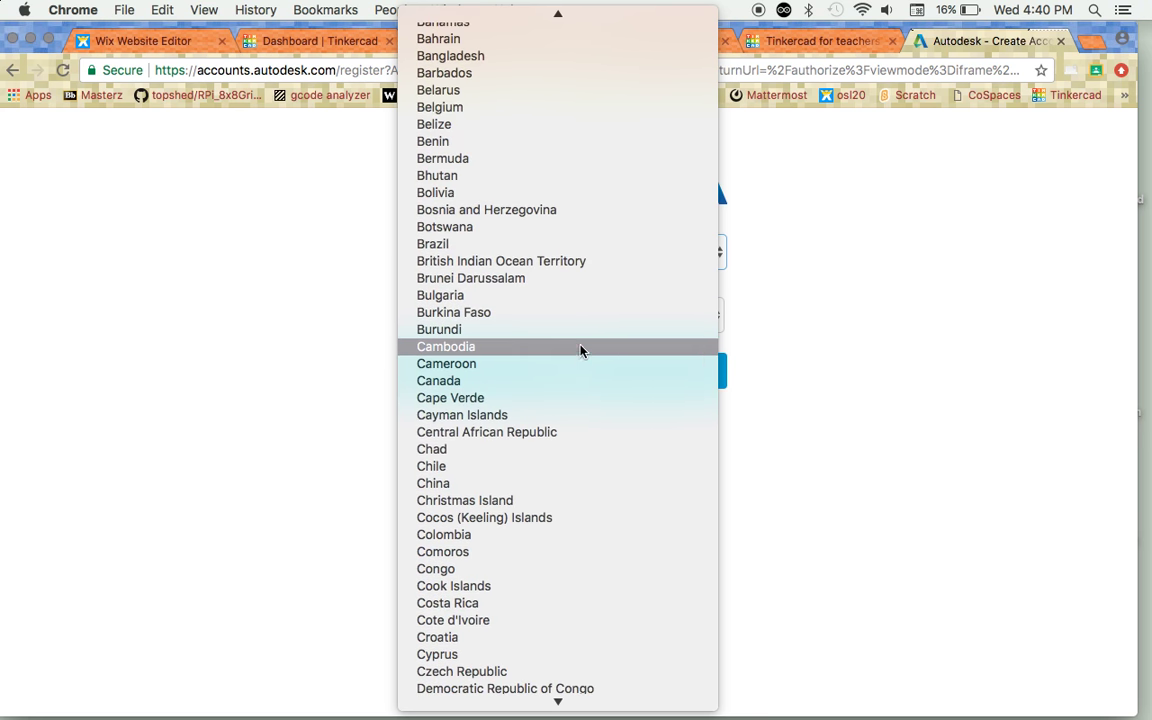
pyautogui.click(535, 380)
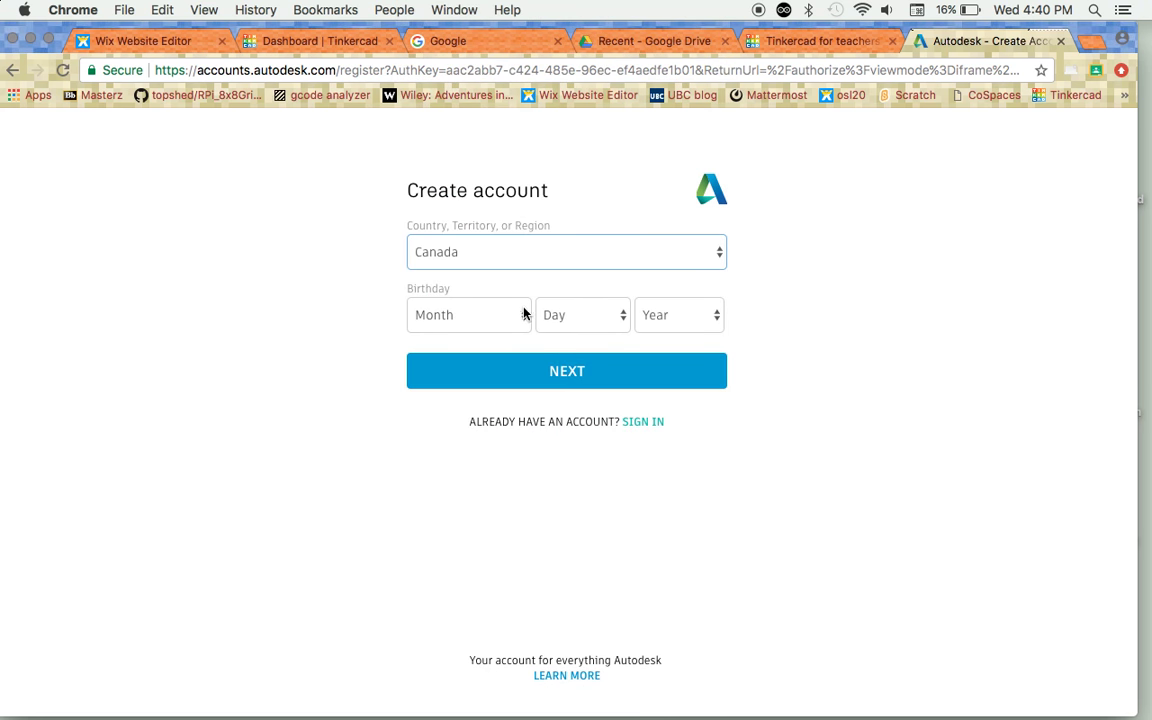
pyautogui.click(525, 314)
pyautogui.click(470, 486)
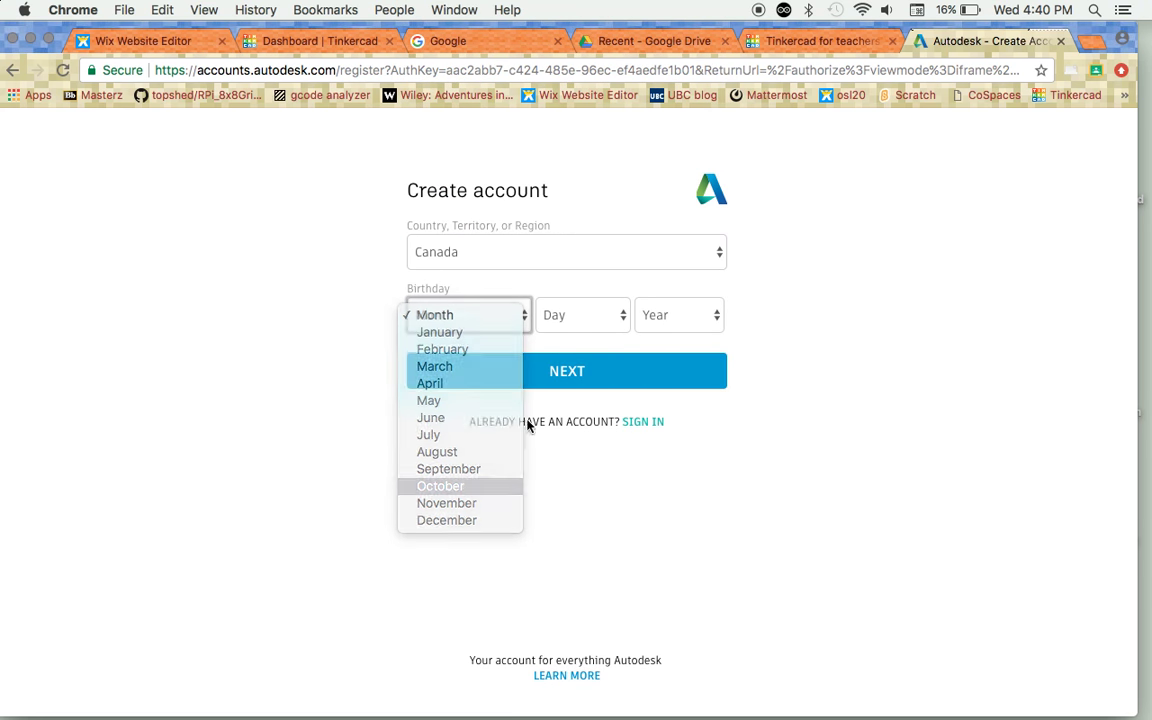
pyautogui.rightClick(620, 322)
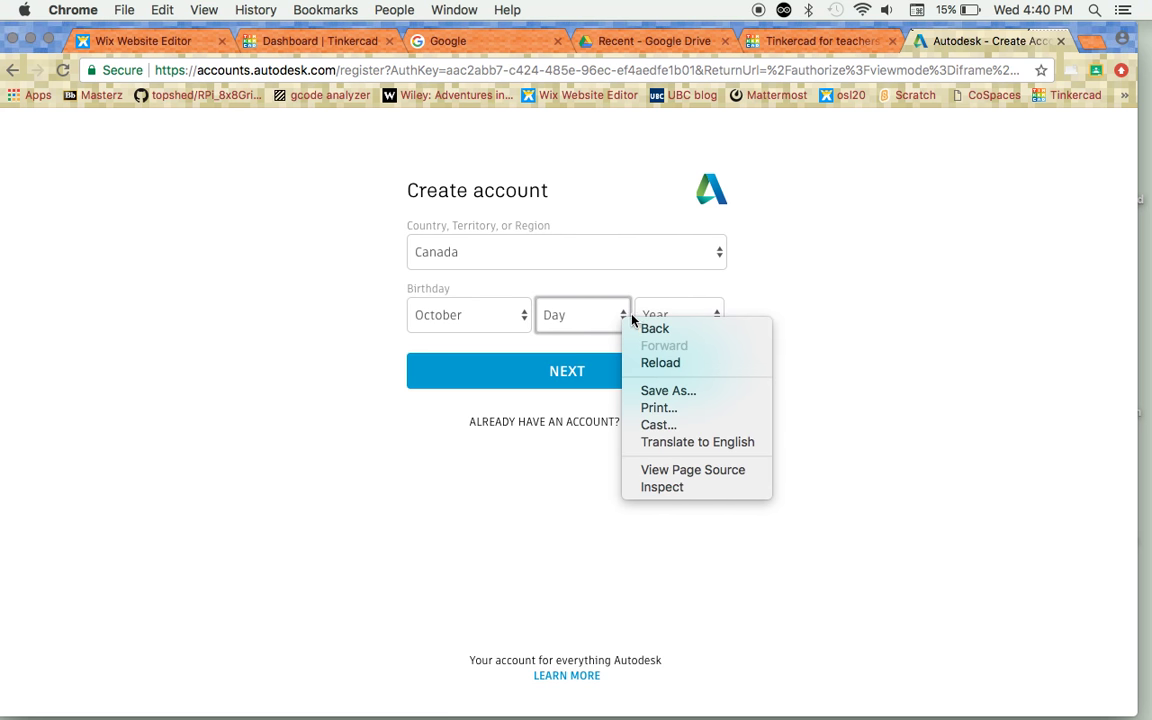
pyautogui.click(622, 316)
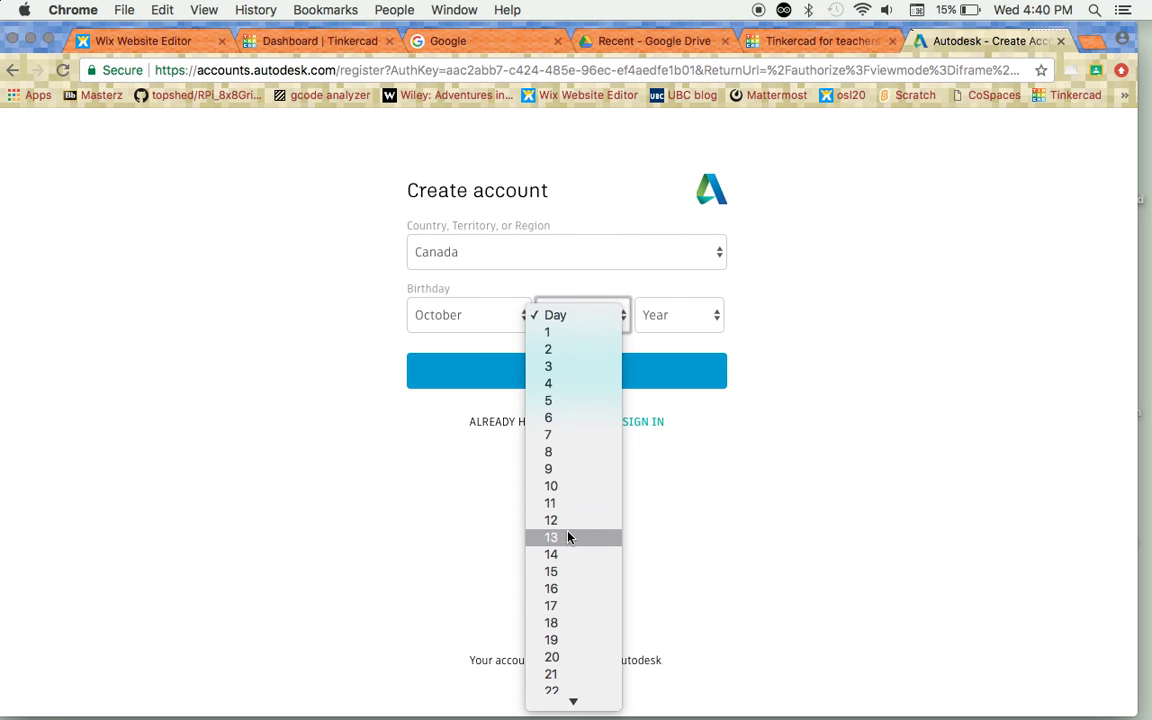
pyautogui.click(571, 537)
pyautogui.click(718, 318)
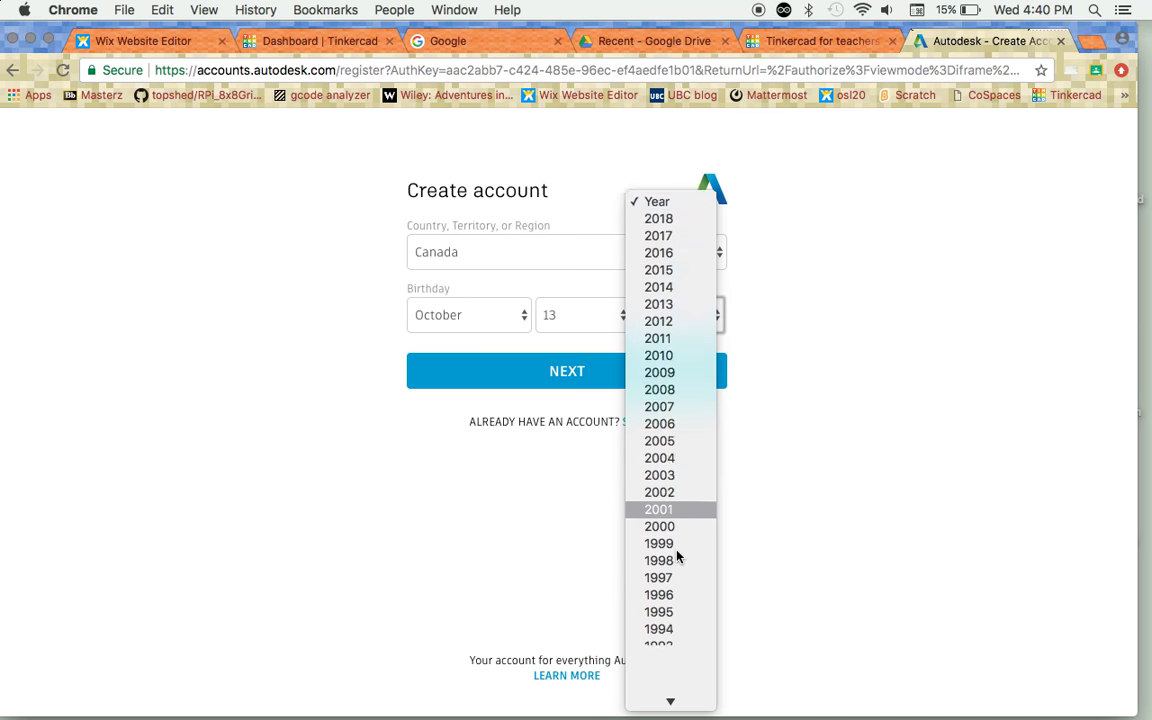
pyautogui.scroll(-10, 677, 555)
pyautogui.scroll(-5, 677, 556)
pyautogui.scroll(3, 677, 555)
pyautogui.scroll(6, 677, 555)
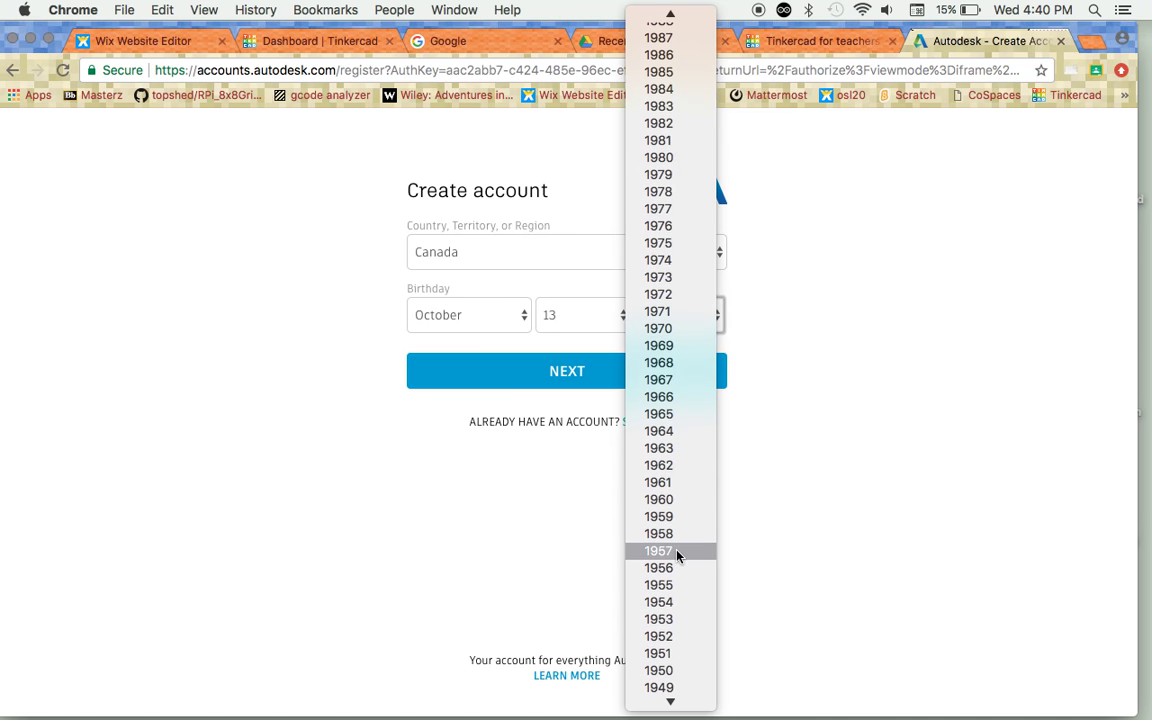
pyautogui.scroll(2, 677, 555)
pyautogui.scroll(1, 677, 520)
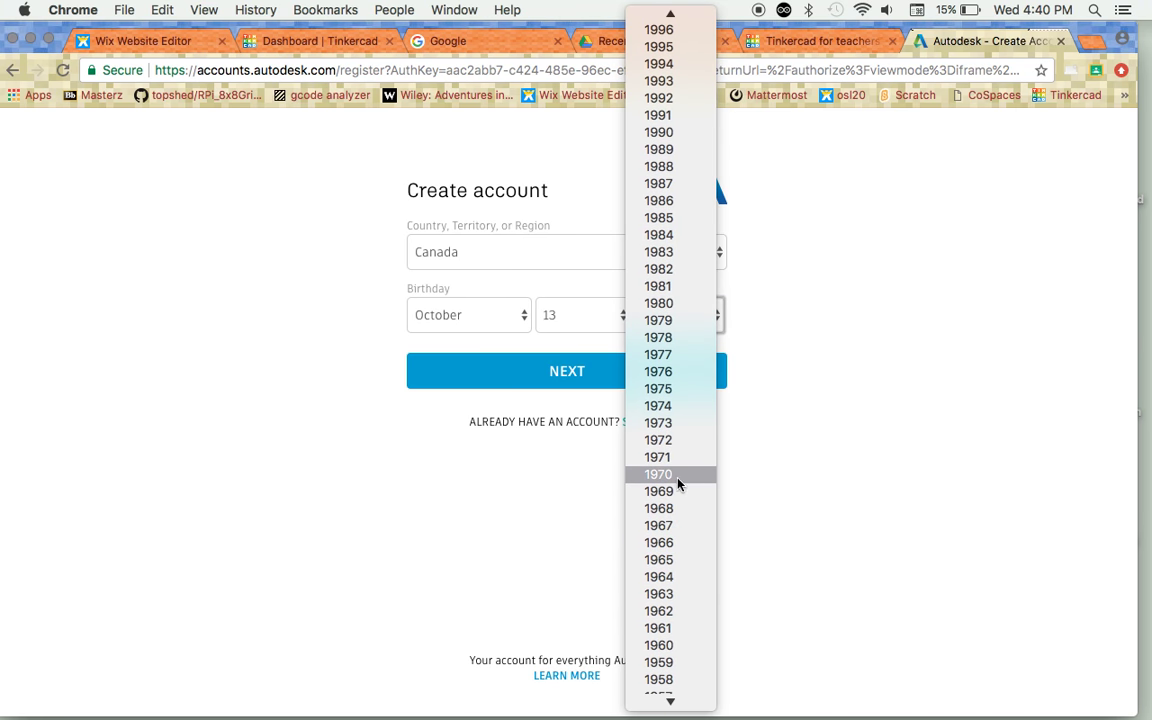
pyautogui.click(672, 397)
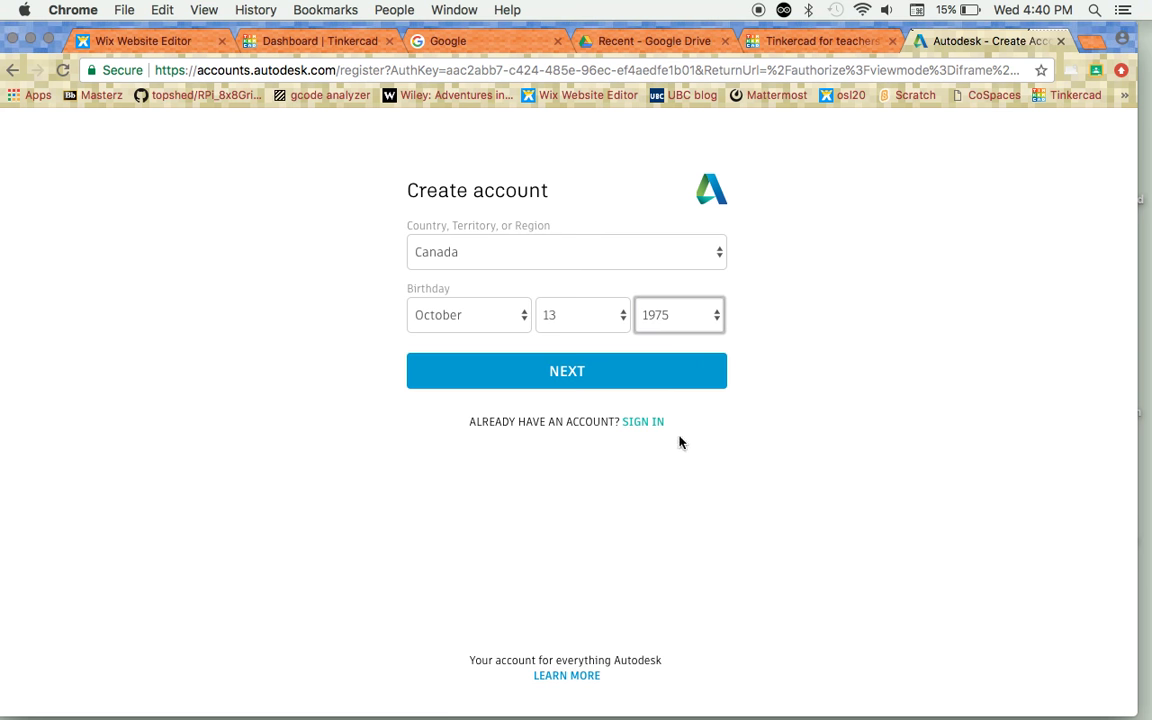
pyautogui.click(584, 379)
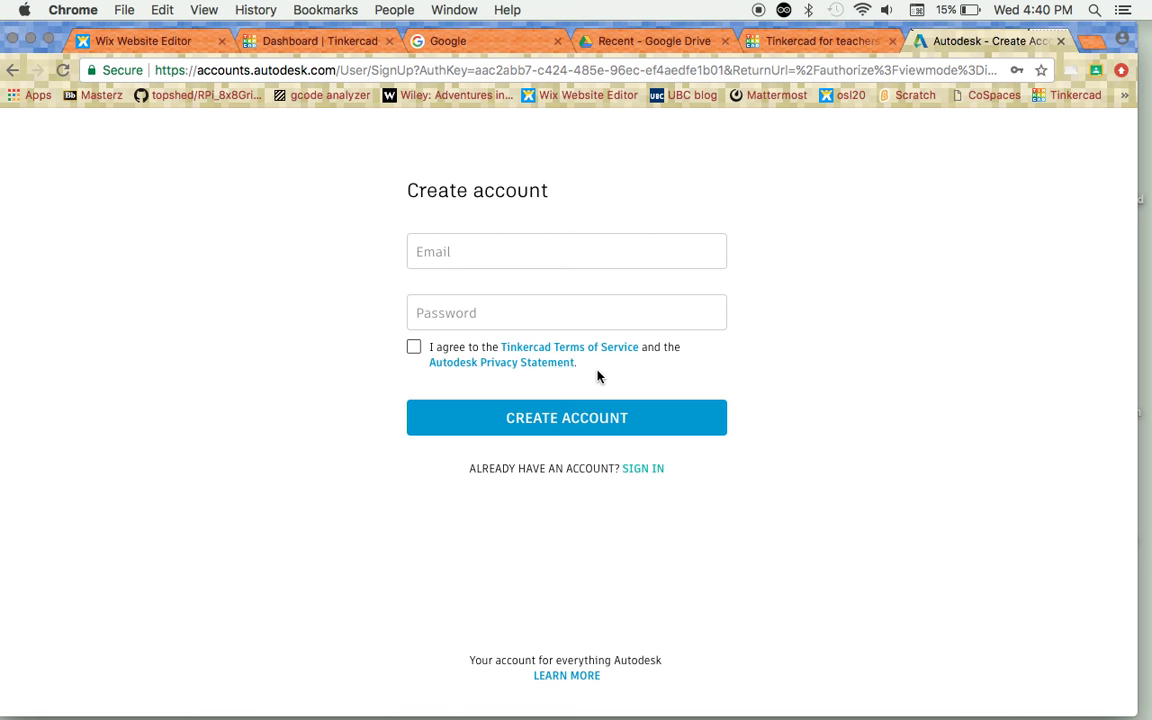
pyautogui.click(519, 258)
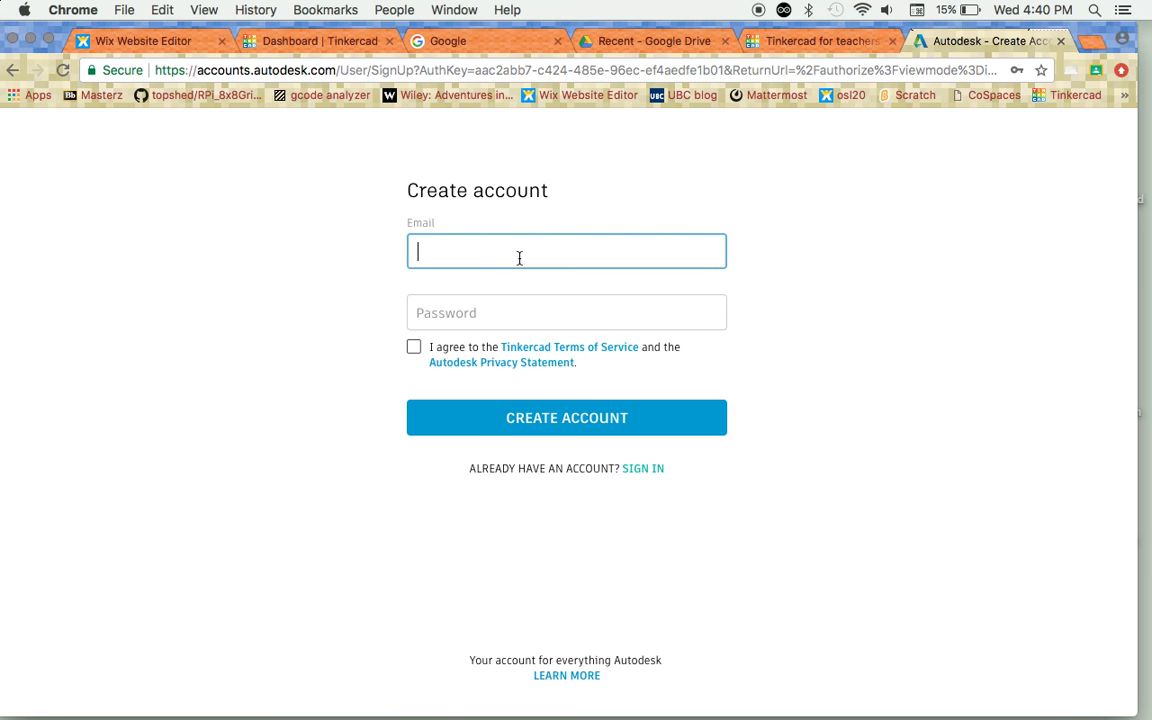
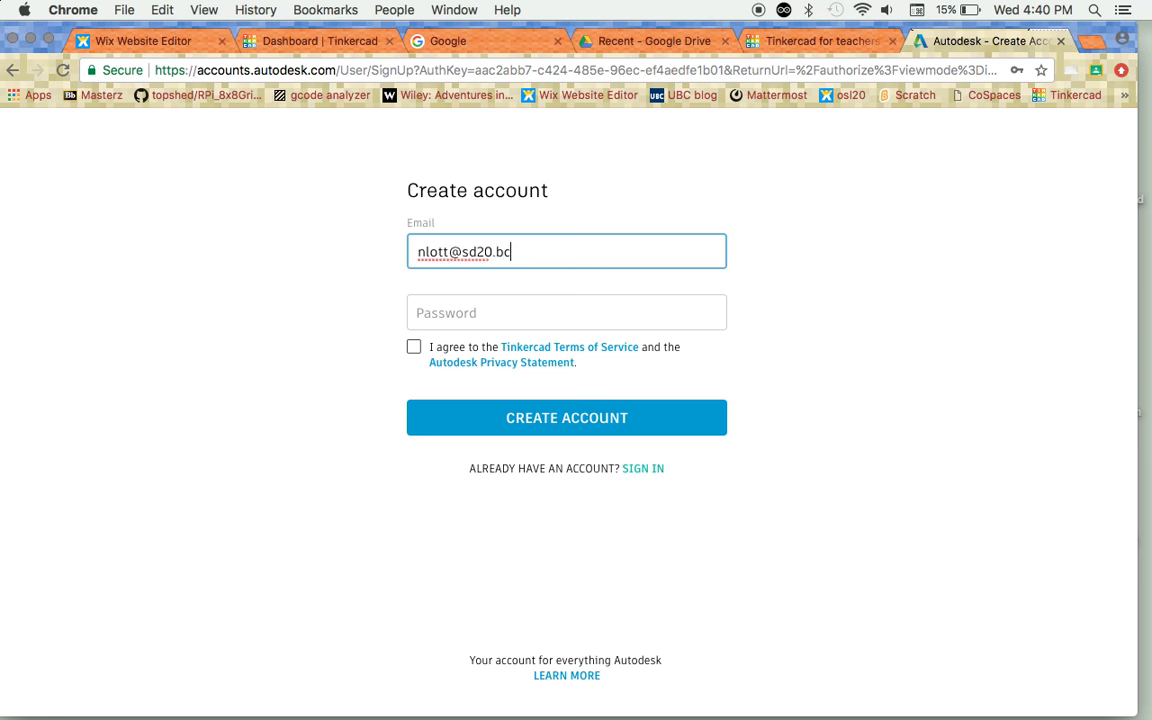
pyautogui.click(500, 310)
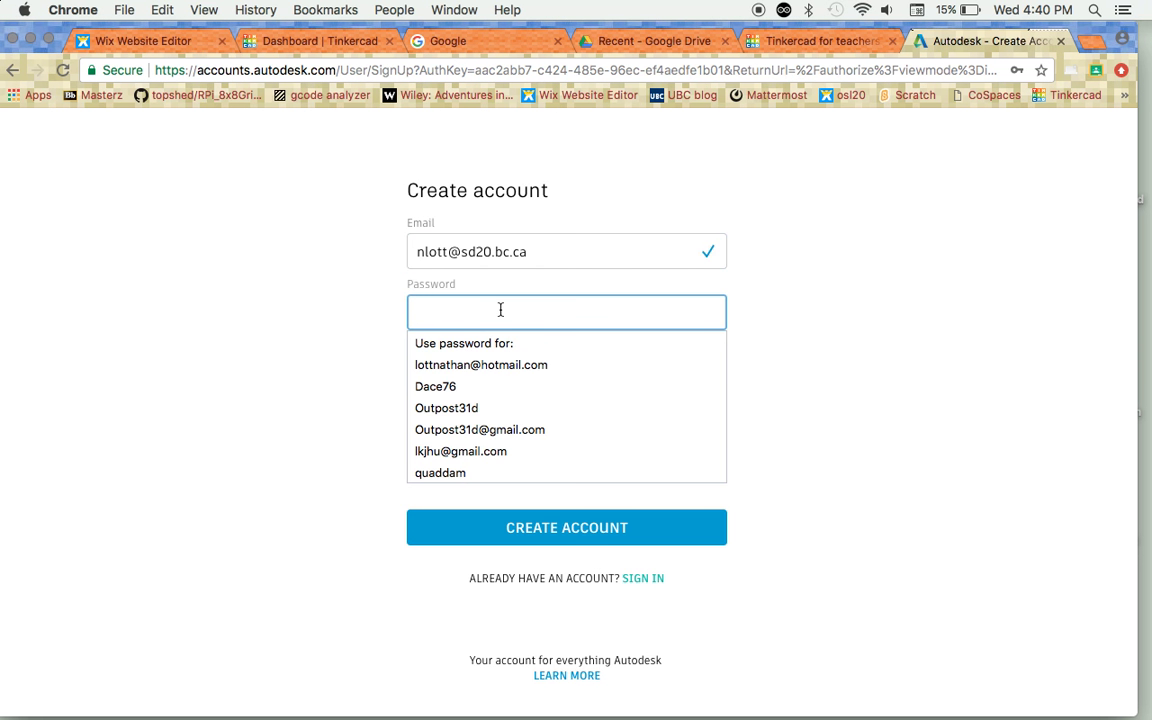
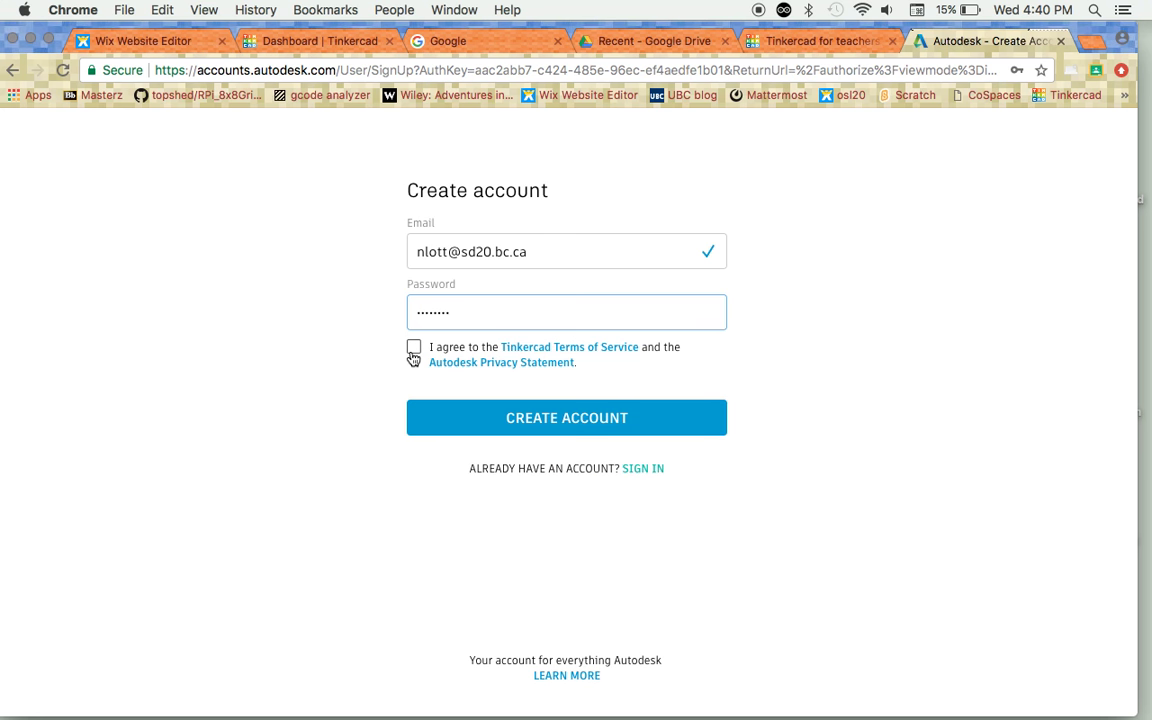
pyautogui.click(413, 348)
pyautogui.click(536, 417)
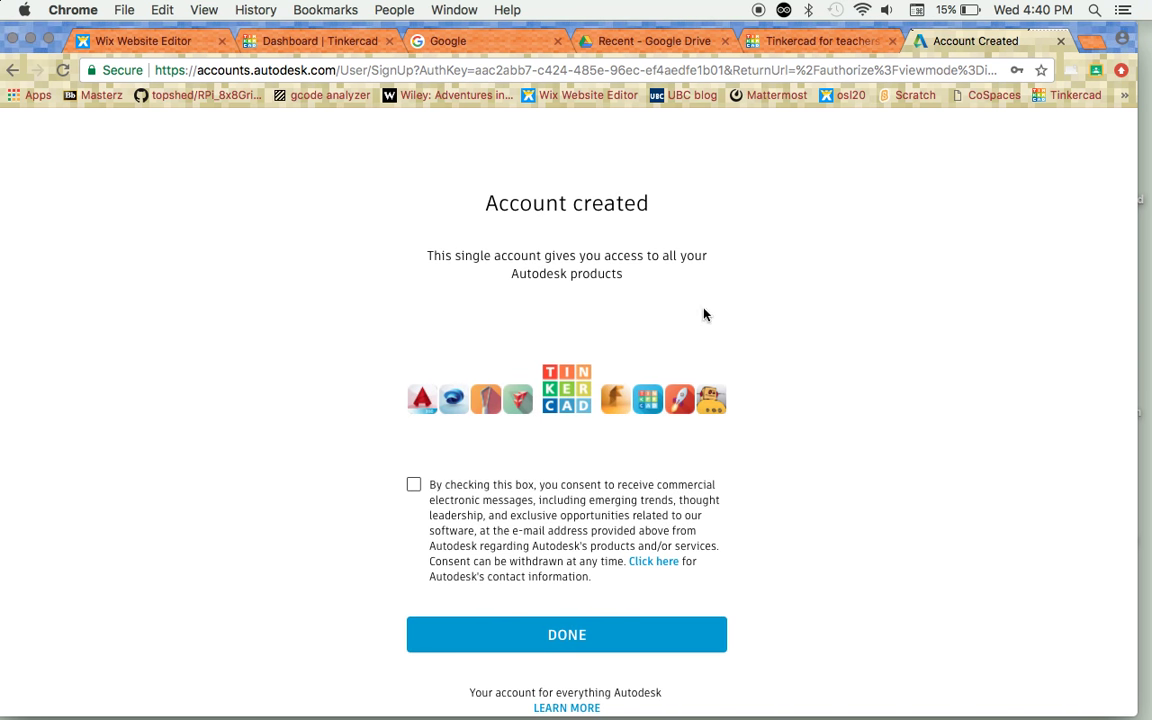
# Dismiss the Tinkercad welcome message and go to the teachers' page
pyautogui.scroll(-1, 730, 319)
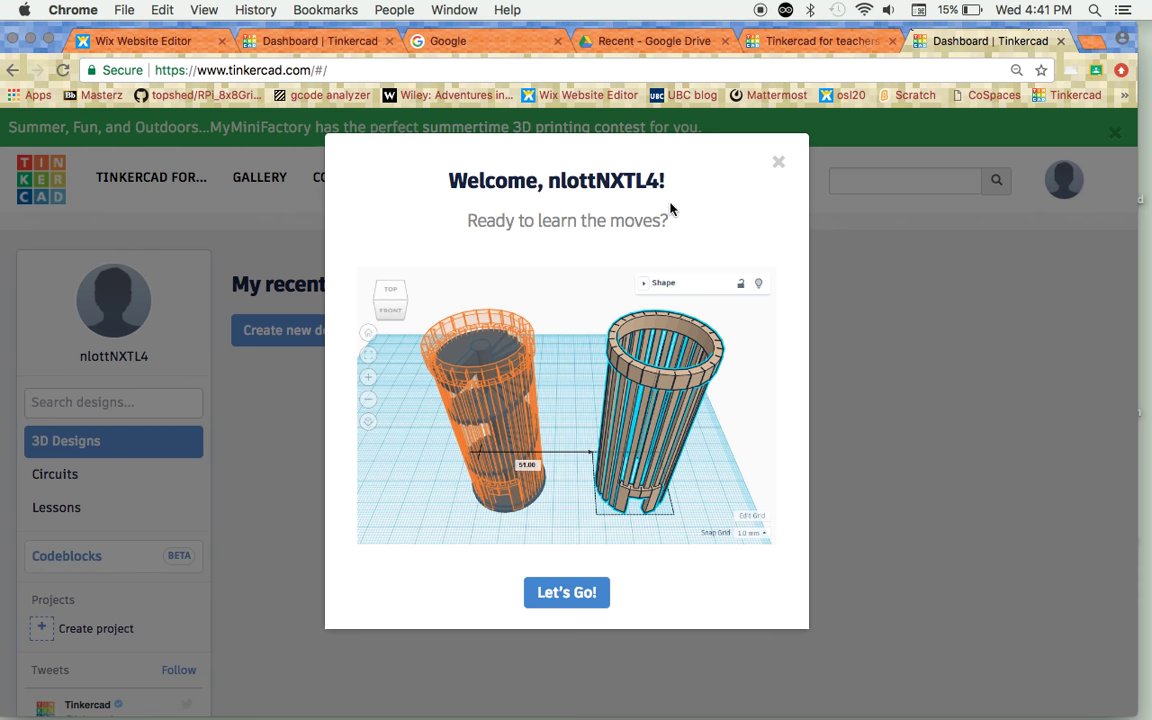
pyautogui.click(778, 161)
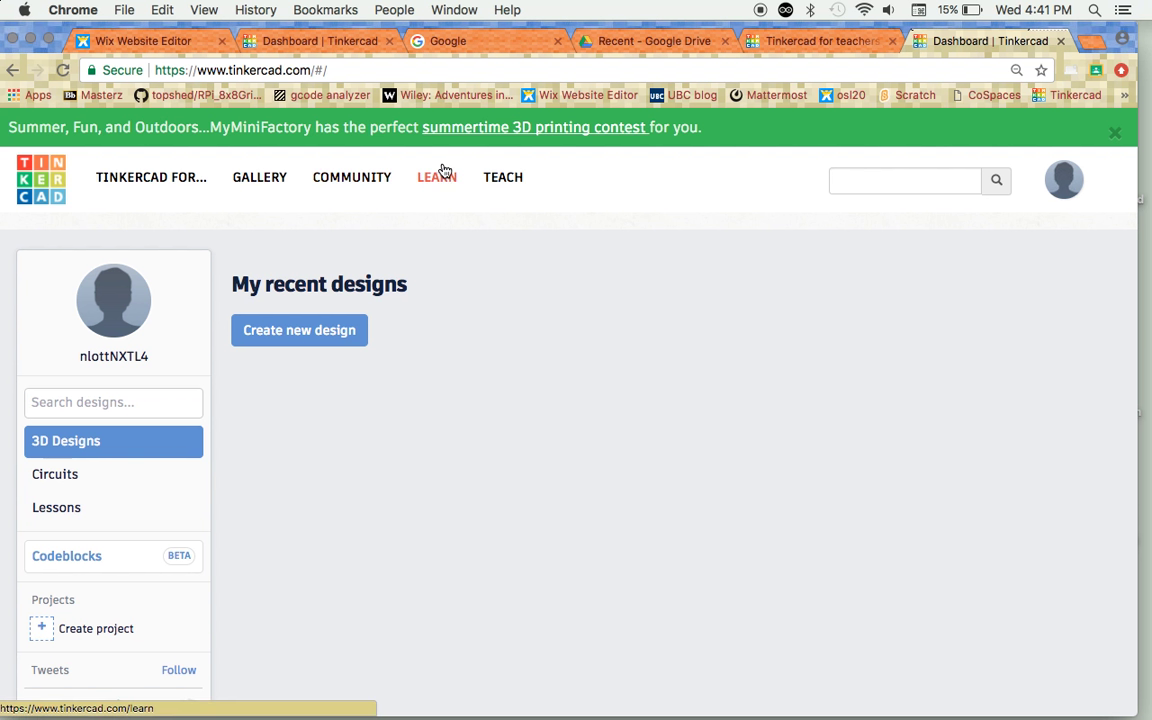
pyautogui.click(510, 181)
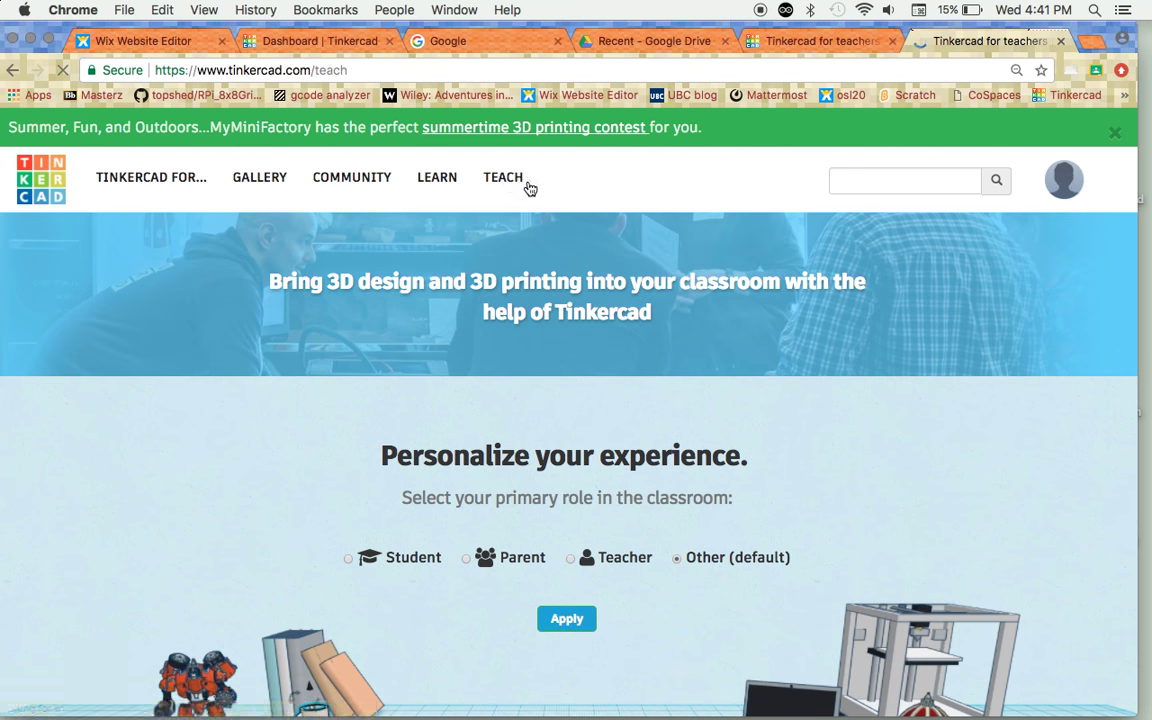
# Set the classroom role to Teacher and apply it
pyautogui.scroll(-2, 654, 405)
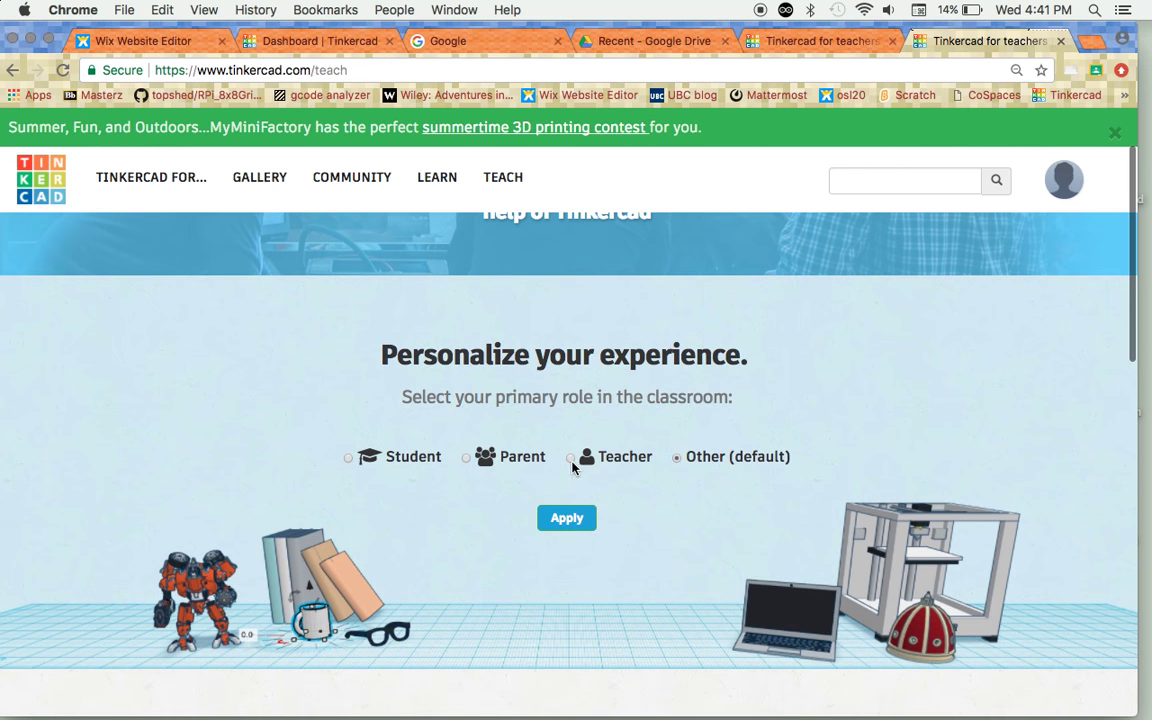
pyautogui.click(579, 460)
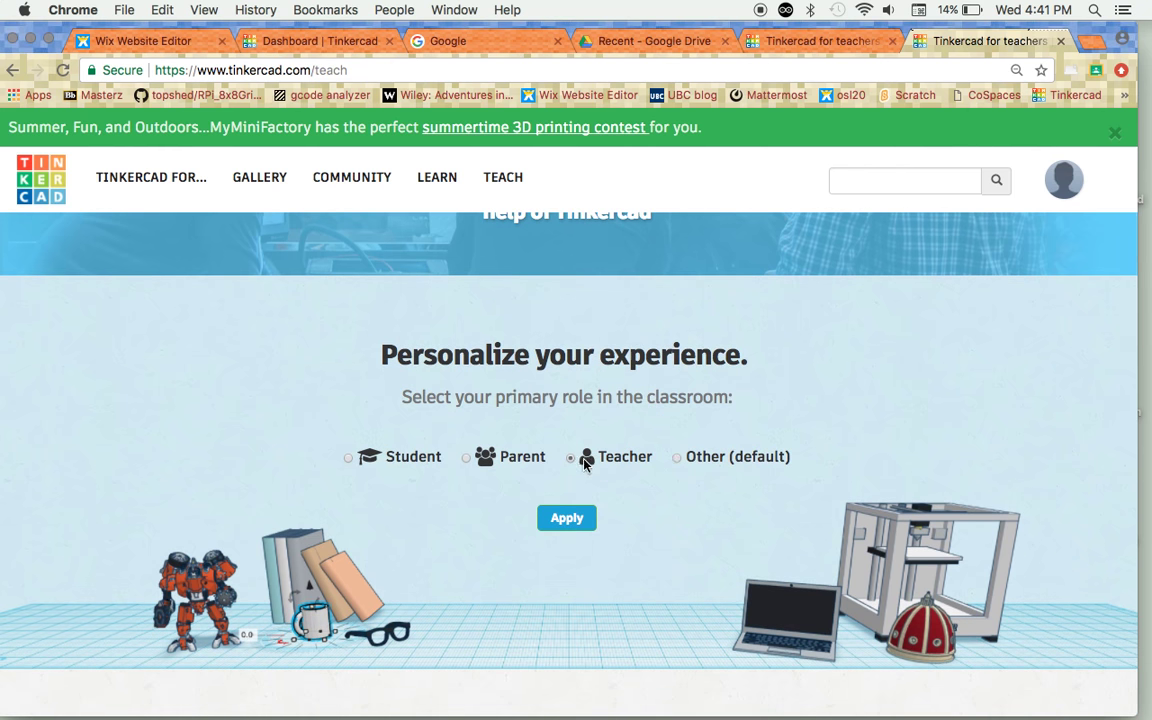
pyautogui.click(567, 519)
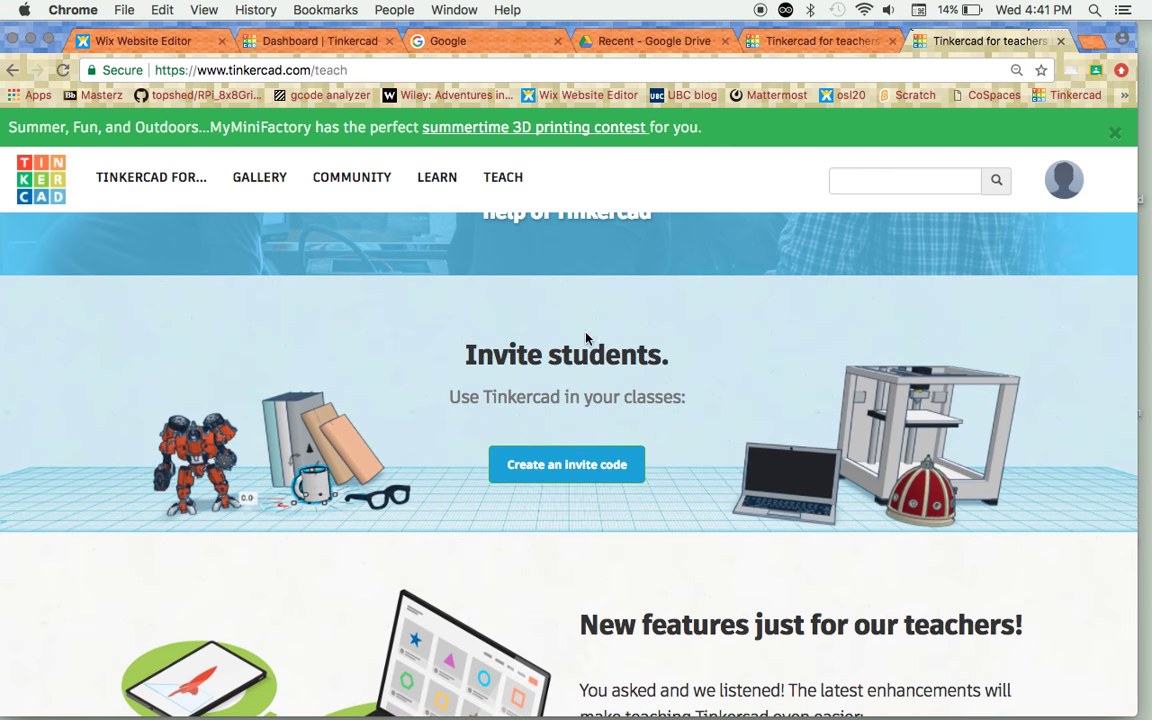
pyautogui.click(566, 474)
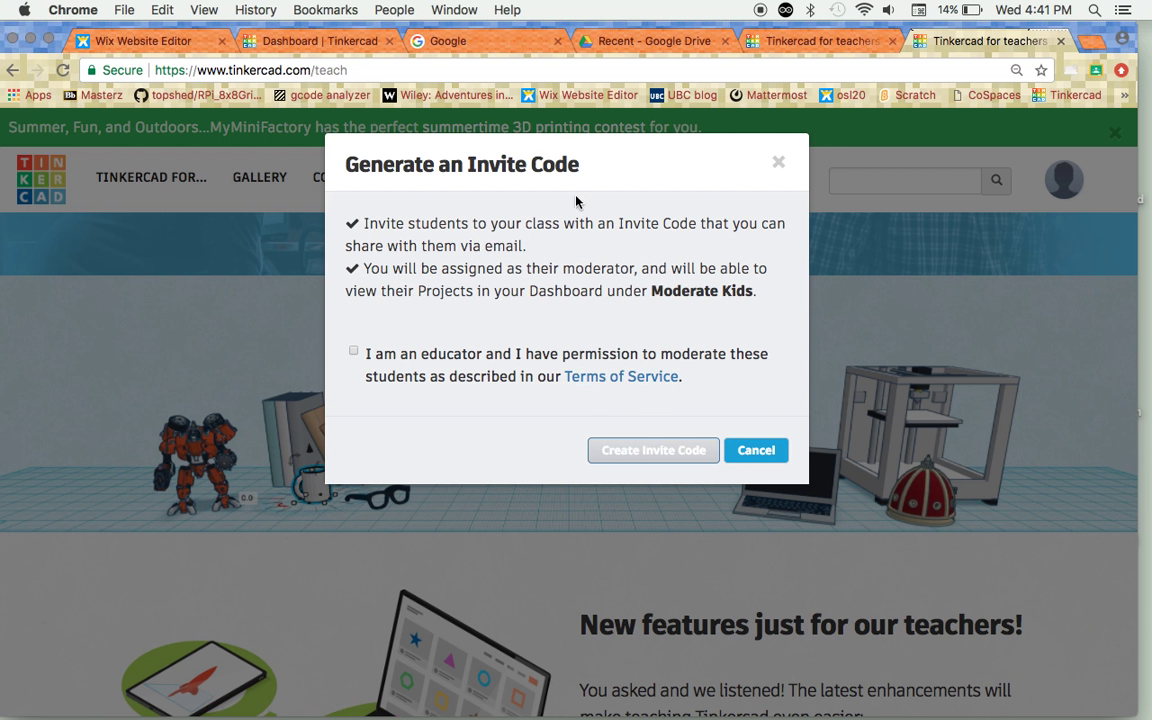
pyautogui.click(355, 356)
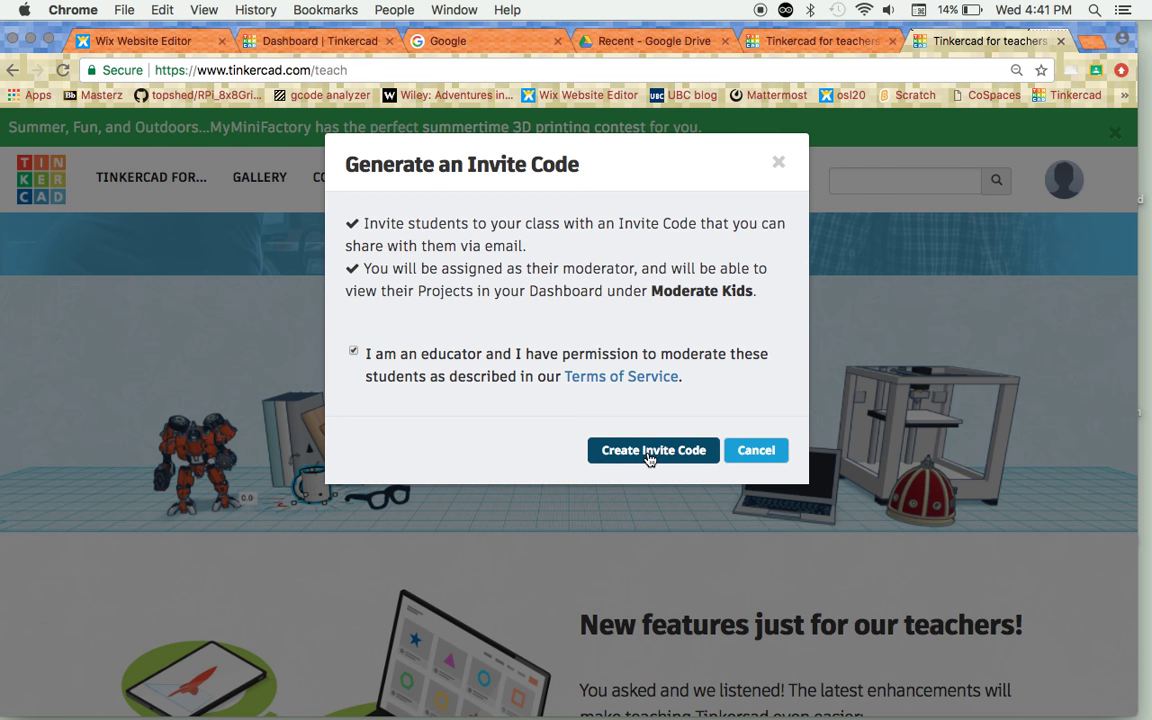
pyautogui.click(650, 452)
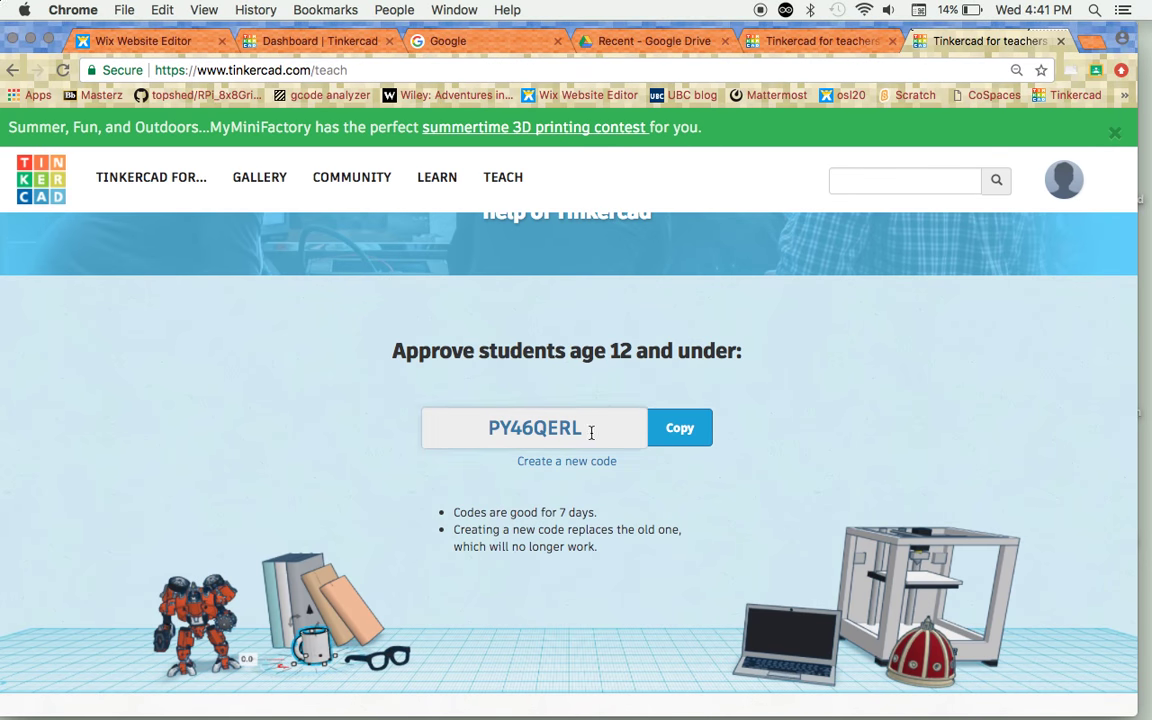
pyautogui.moveTo(591, 432); pyautogui.dragTo(483, 427)
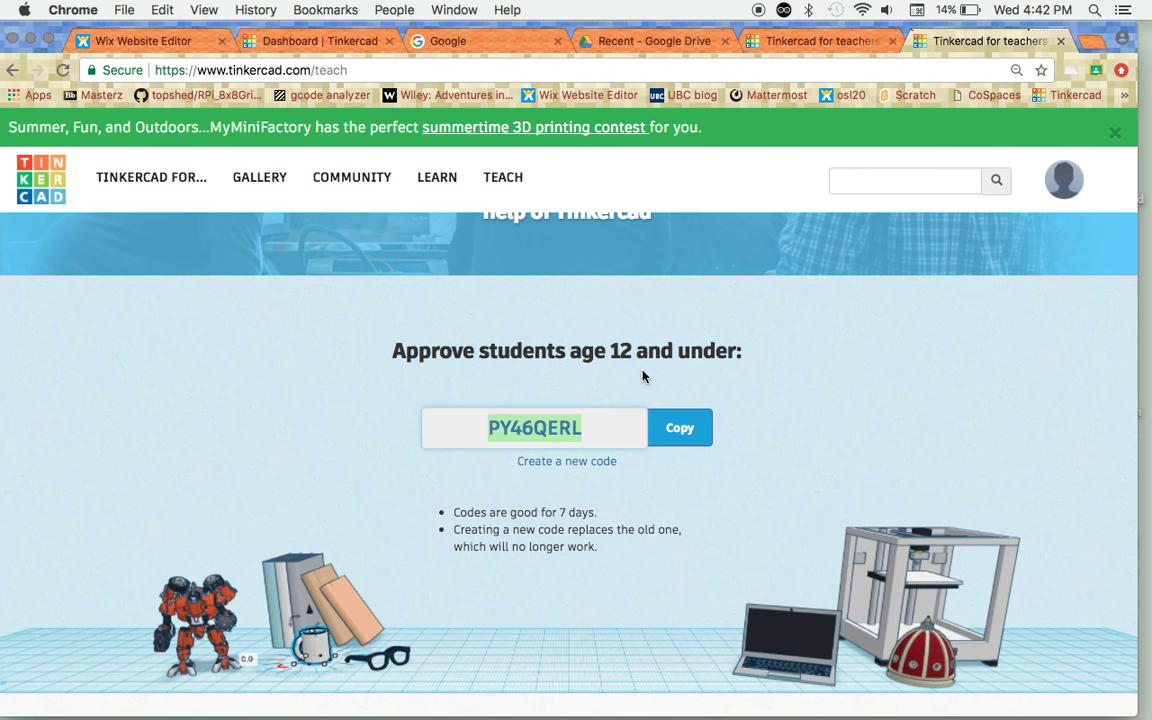
pyautogui.click(1063, 187)
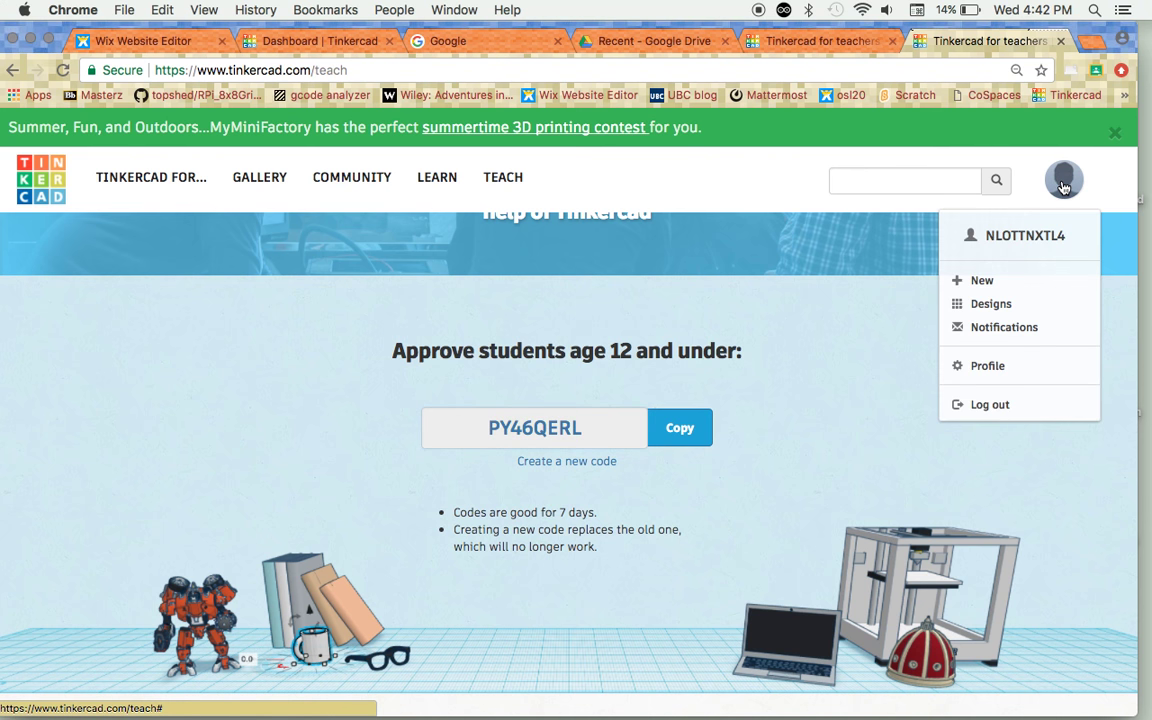
# Log out of the teacher account and begin a fresh sign-up
pyautogui.click(989, 406)
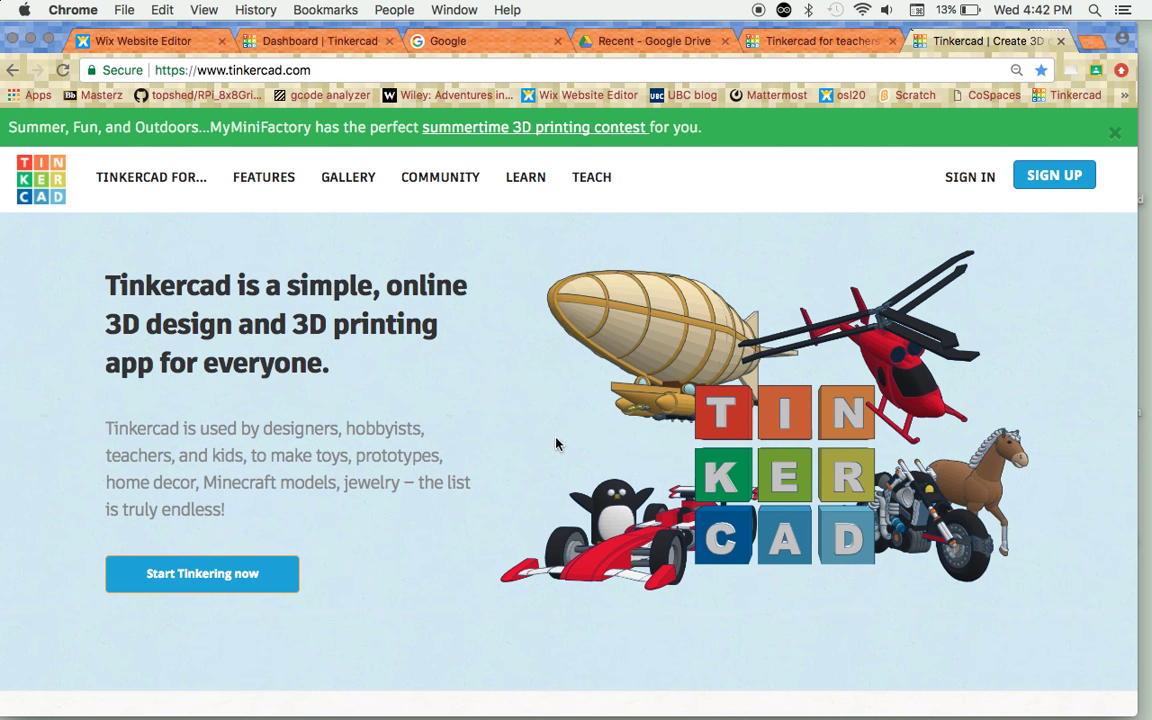
pyautogui.click(1055, 180)
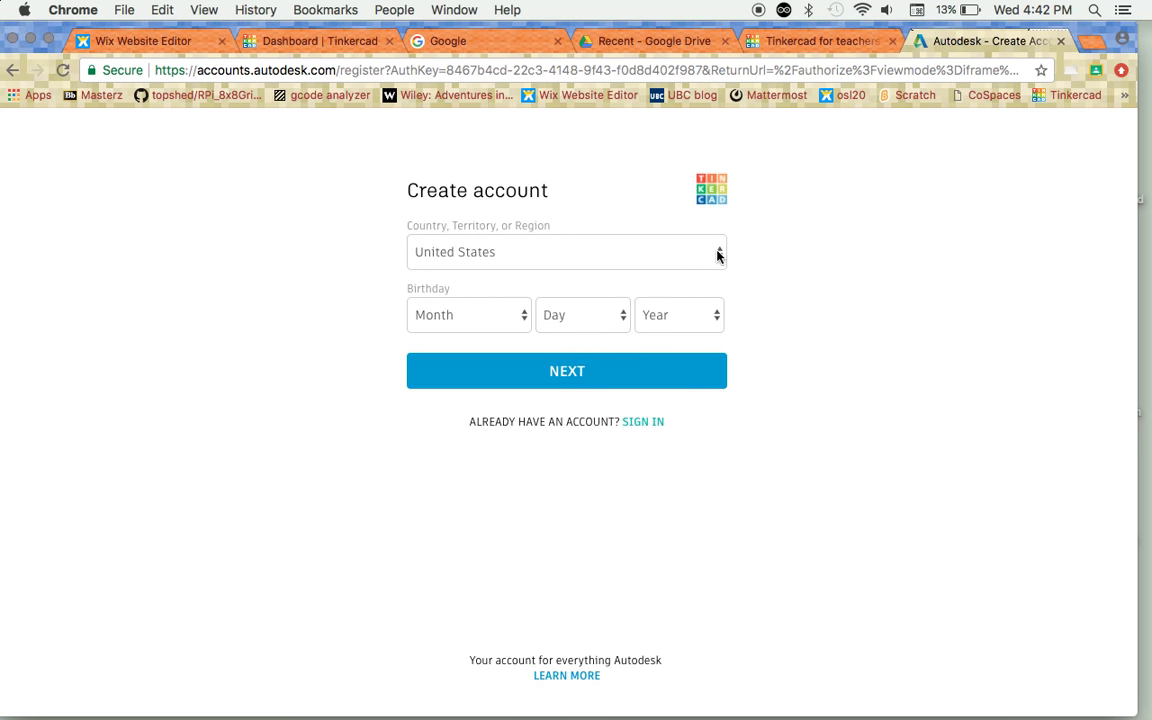
# Choose Canada as the country for the student sign-up
pyautogui.click(717, 255)
pyautogui.scroll(5, 597, 232)
pyautogui.scroll(5, 597, 232)
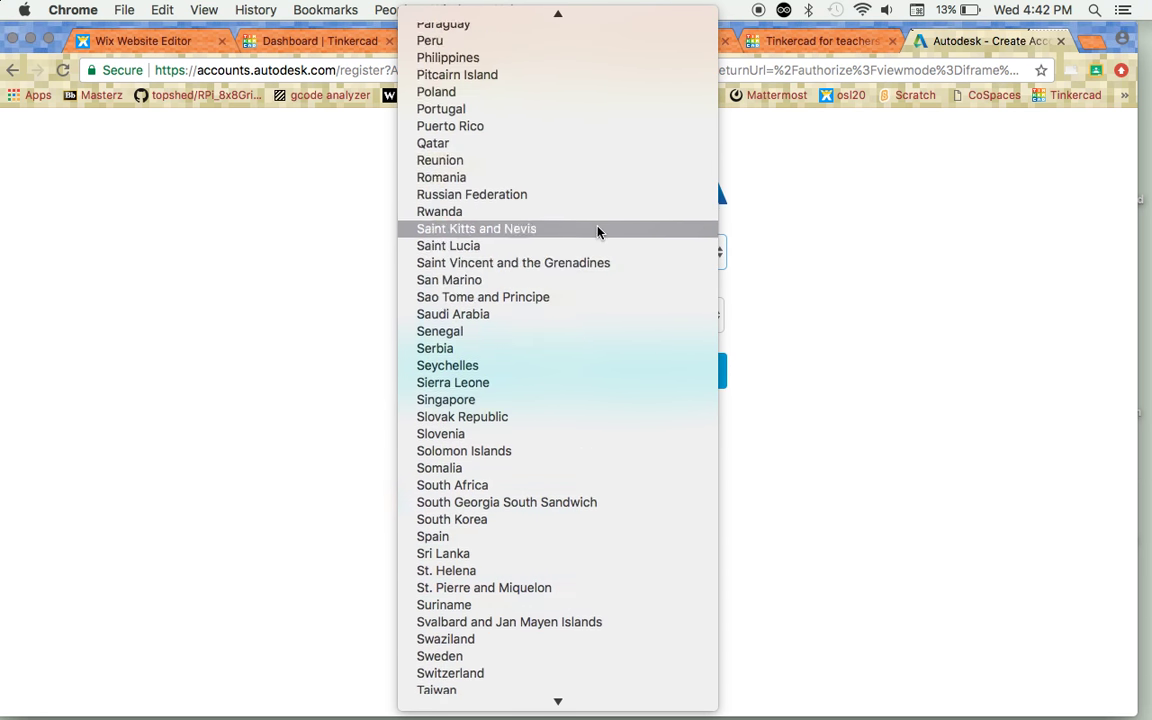
pyautogui.scroll(5, 597, 232)
pyautogui.scroll(5, 597, 232)
pyautogui.scroll(5, 597, 232)
pyautogui.scroll(5, 597, 232)
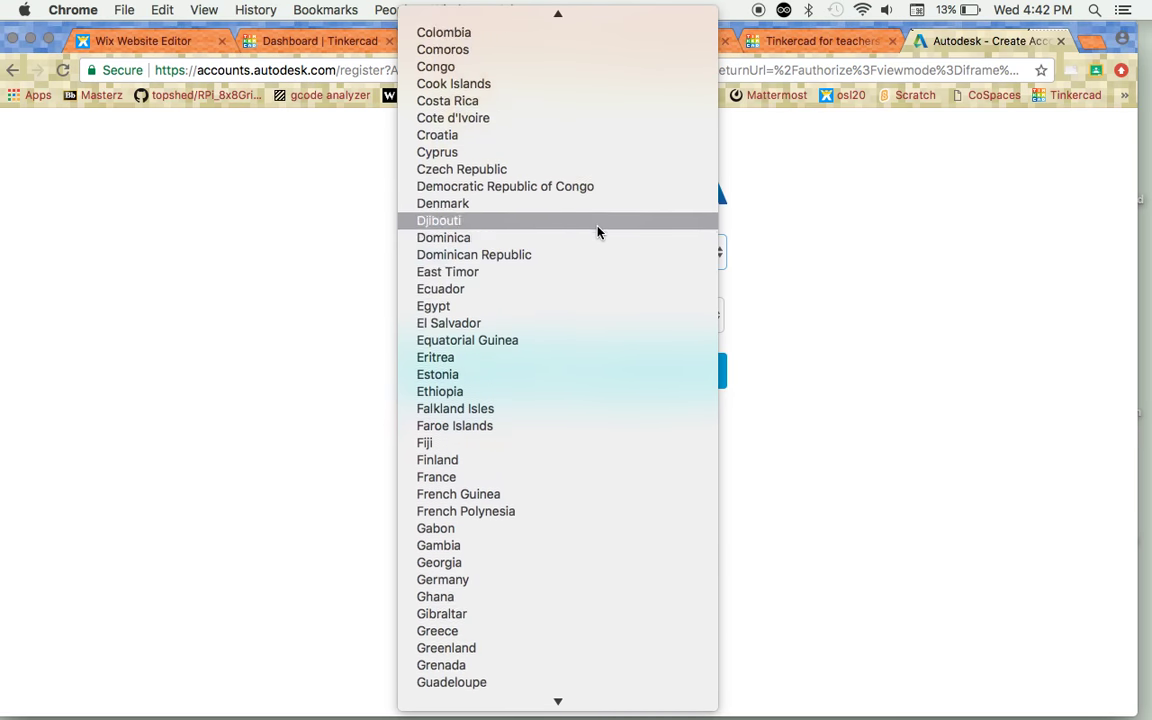
pyautogui.scroll(5, 597, 232)
pyautogui.scroll(2, 597, 232)
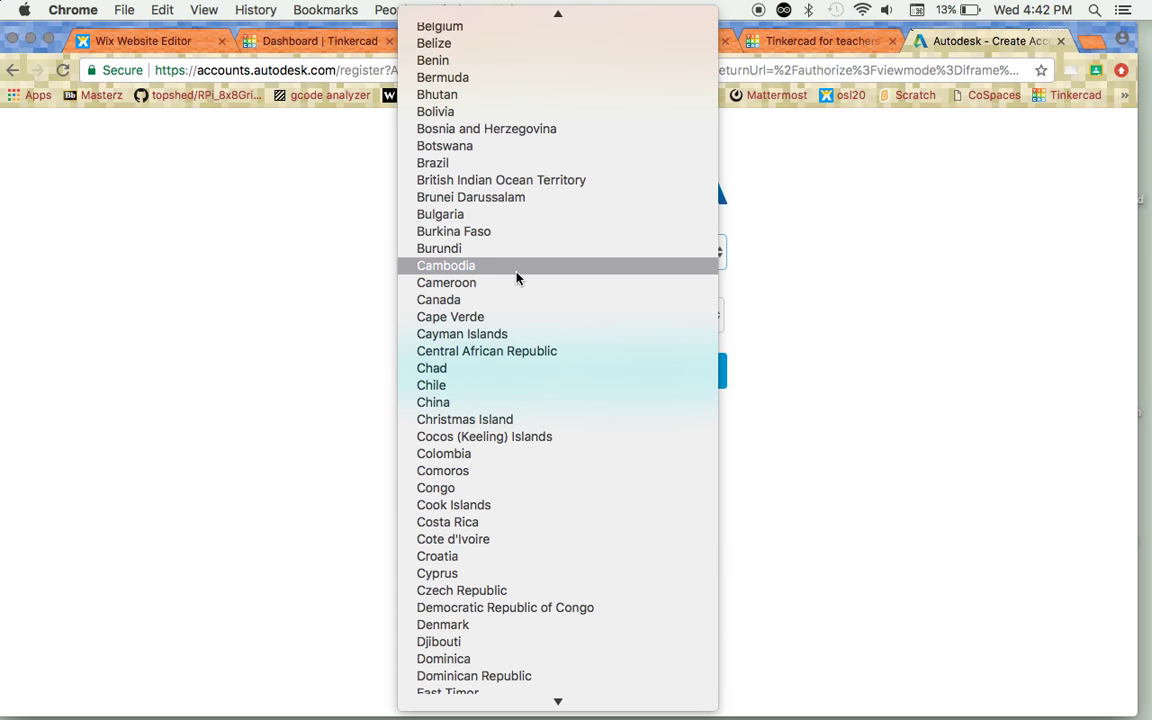
pyautogui.click(515, 300)
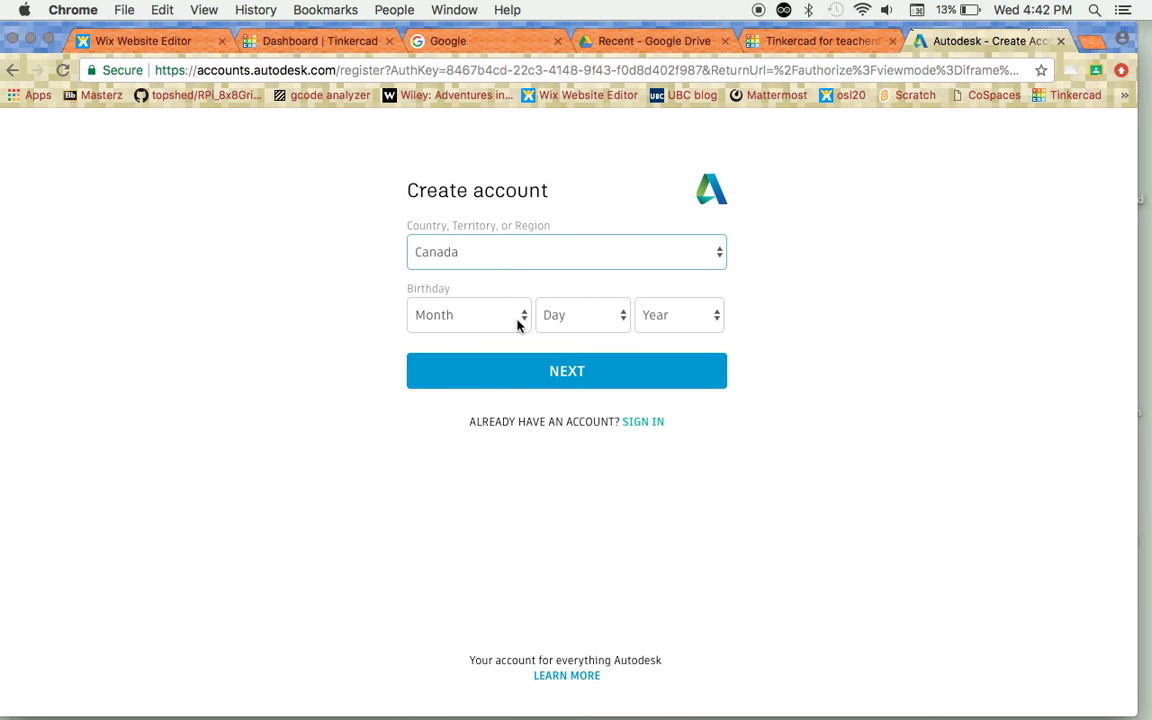
# Enter January 1, 2018 as the birthday and continue
pyautogui.click(518, 324)
pyautogui.click(514, 330)
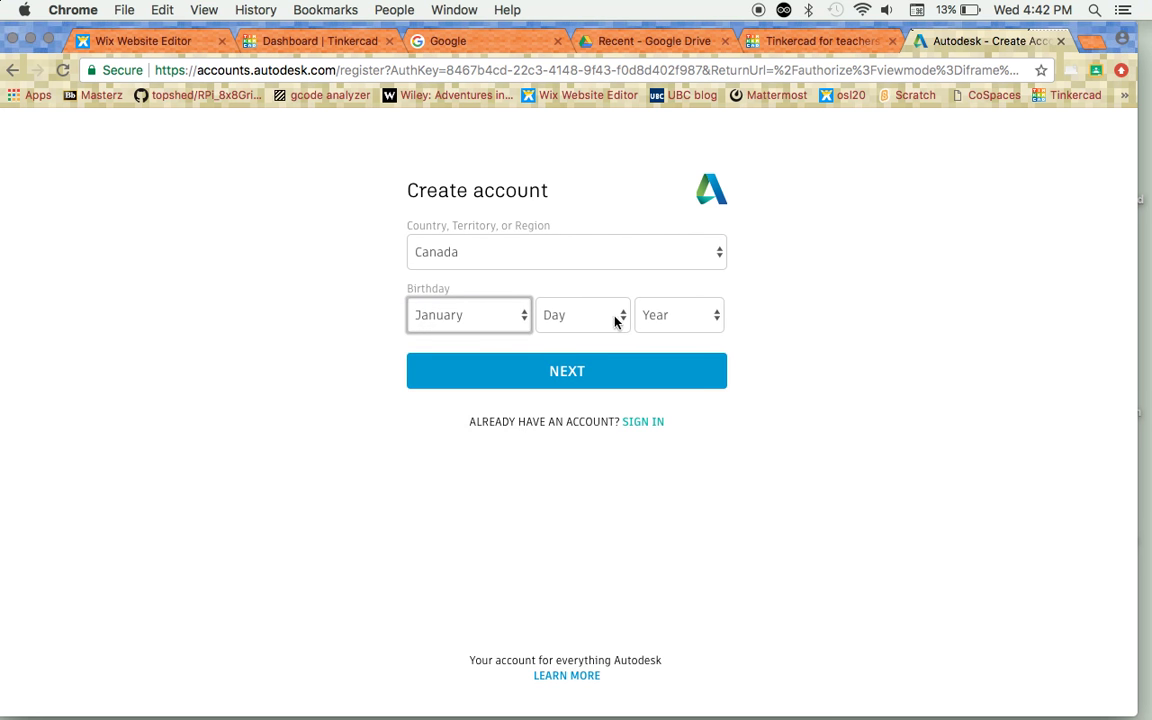
pyautogui.click(615, 320)
pyautogui.click(606, 333)
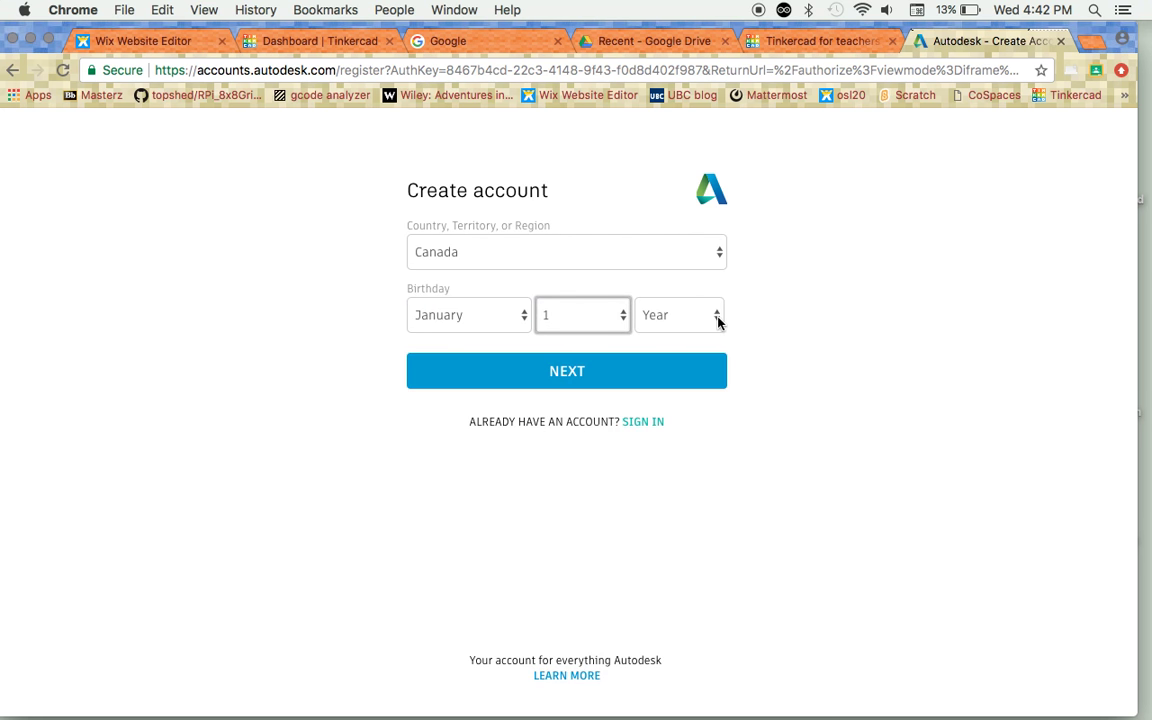
pyautogui.click(718, 322)
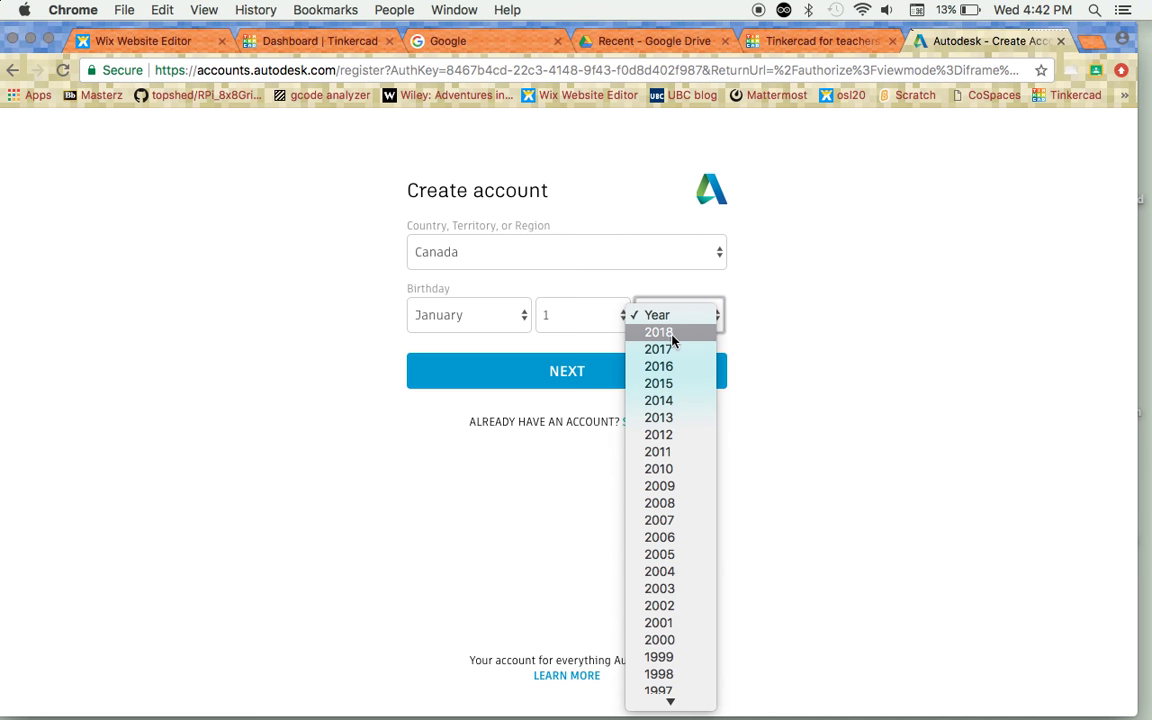
pyautogui.click(672, 341)
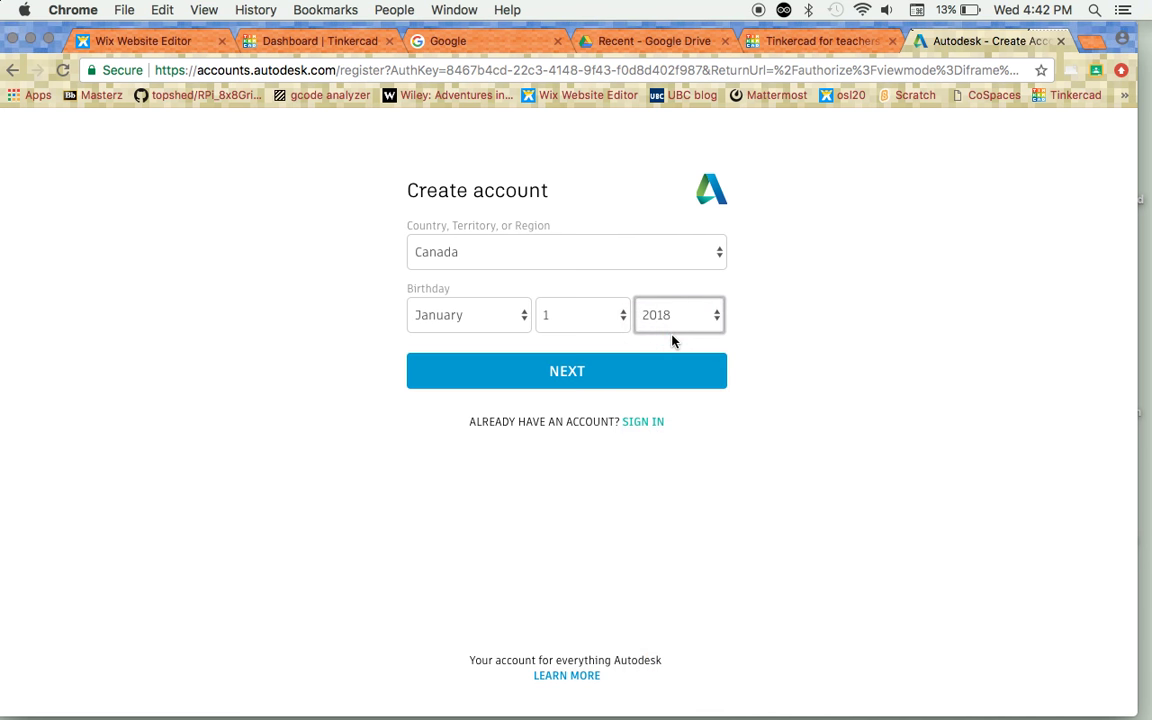
pyautogui.click(597, 375)
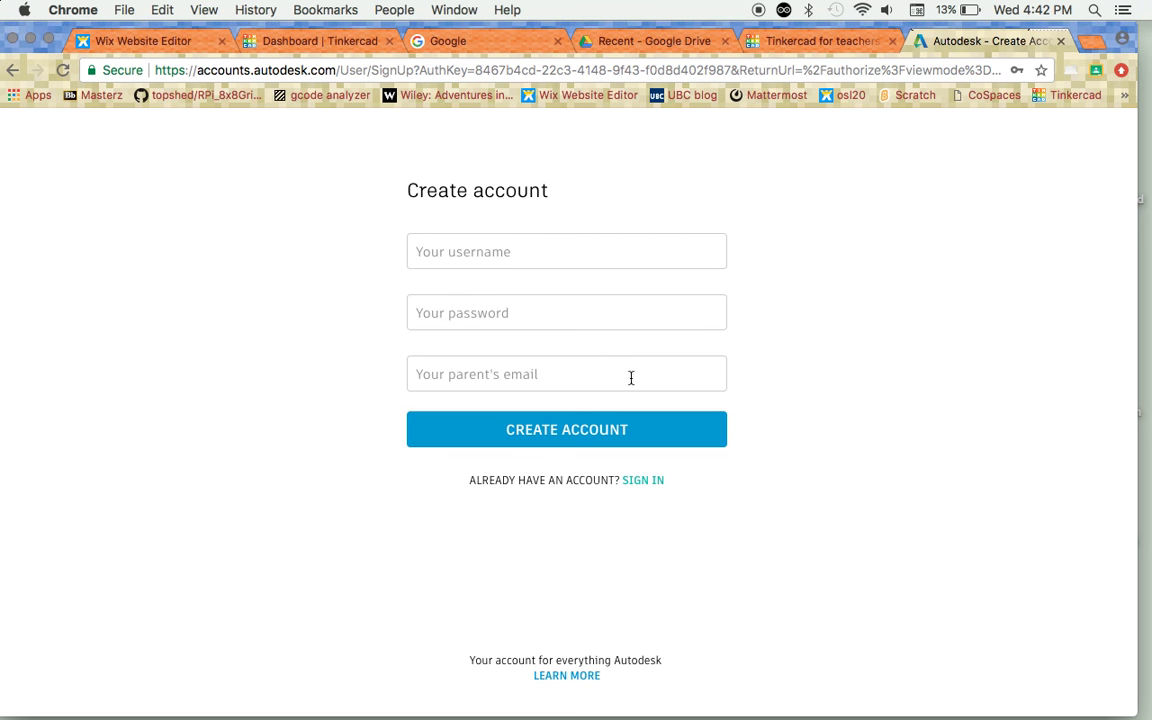
pyautogui.click(530, 252)
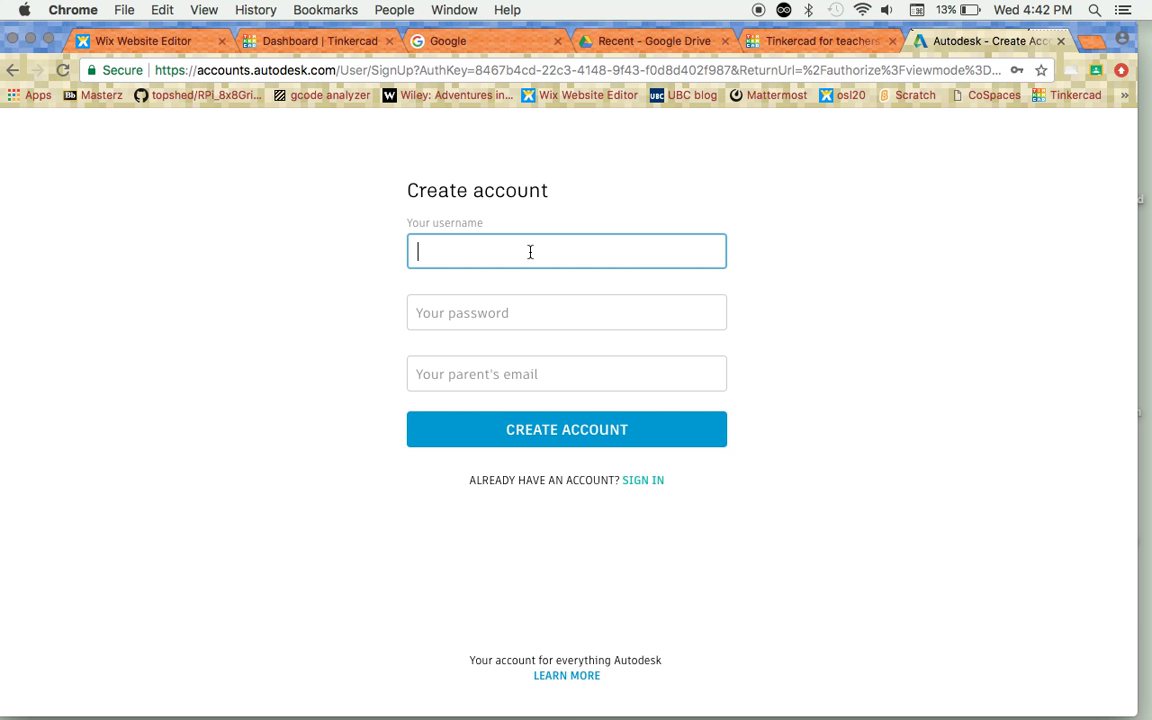
pyautogui.write('Fruit')
pyautogui.write('1')
pyautogui.click(500, 314)
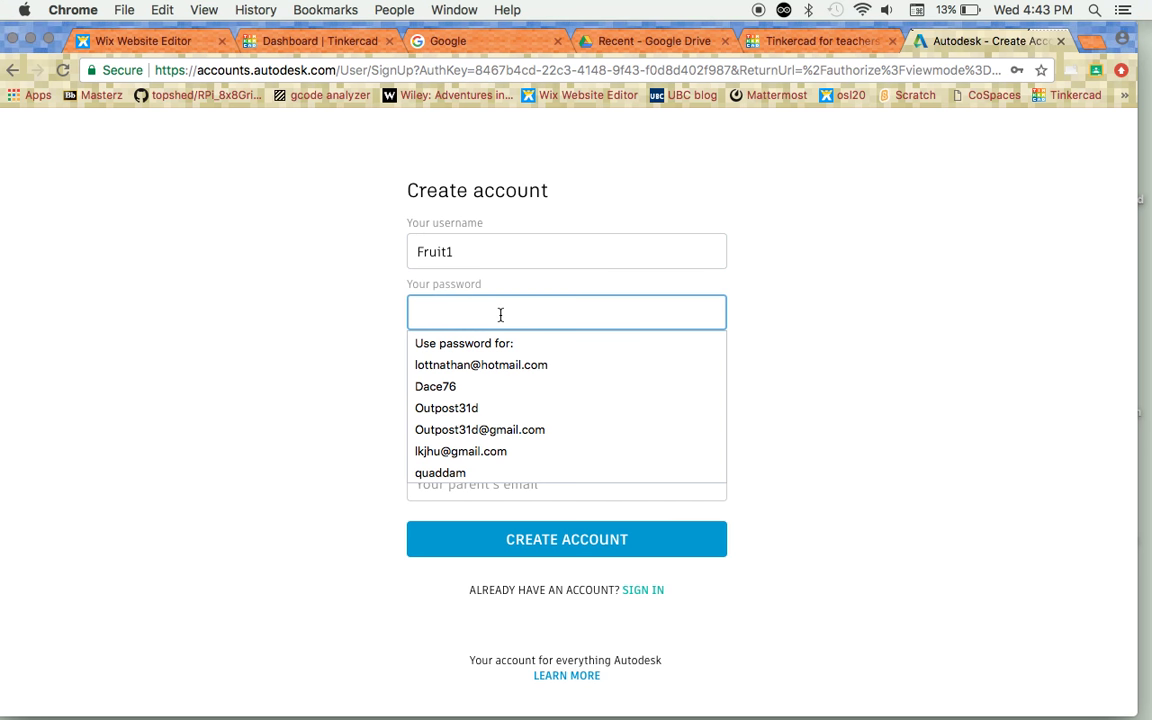
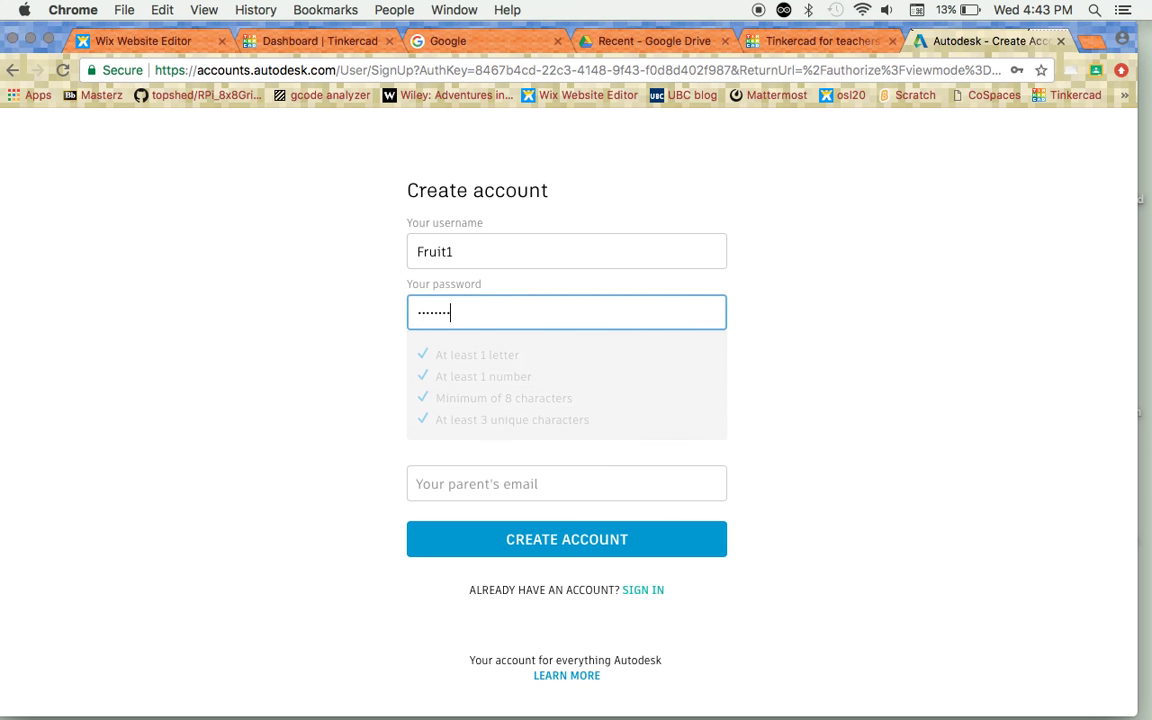
pyautogui.click(588, 376)
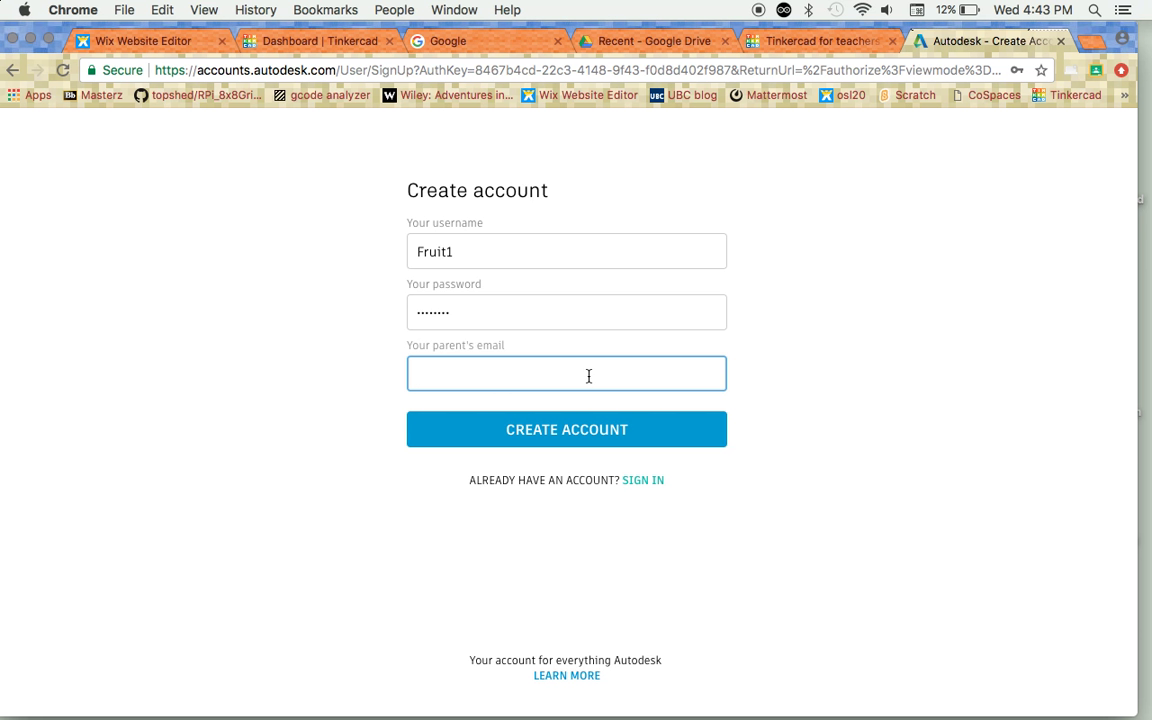
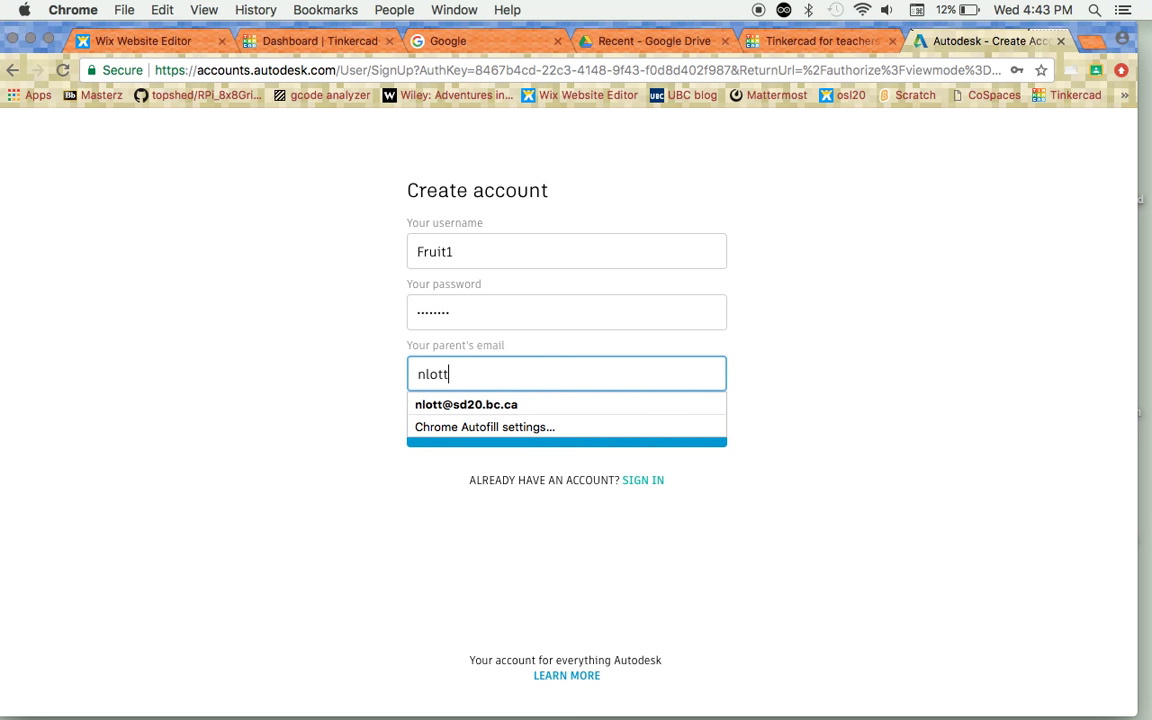
pyautogui.click(566, 405)
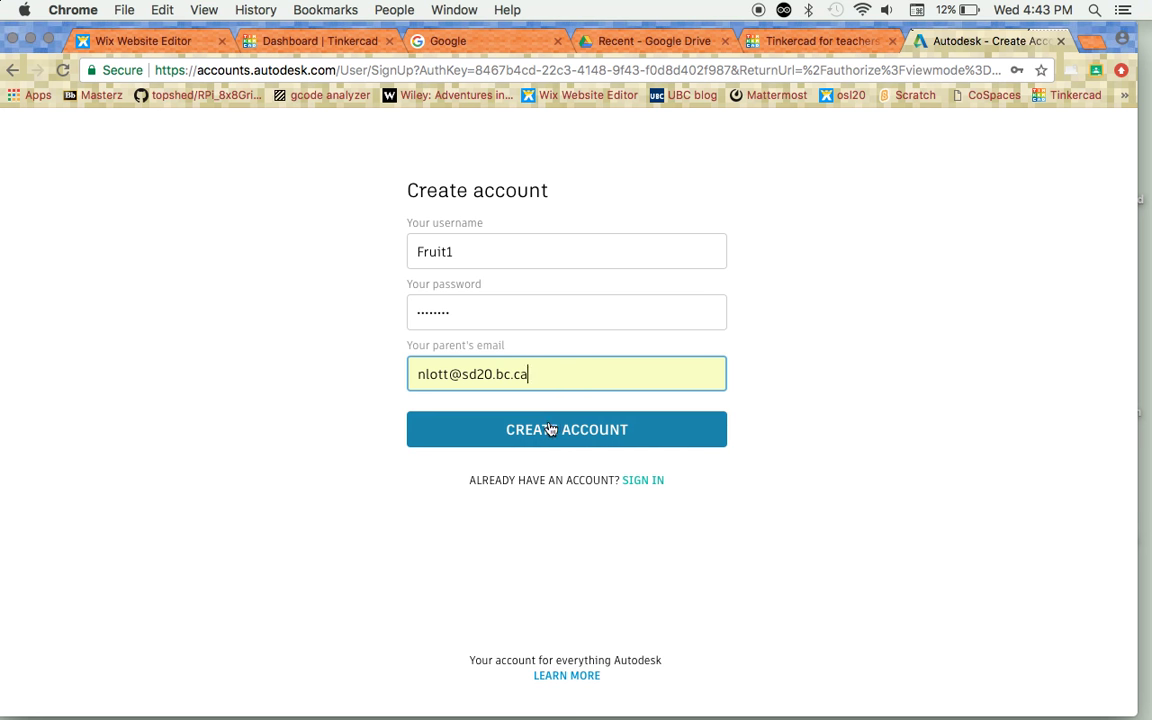
pyautogui.click(585, 430)
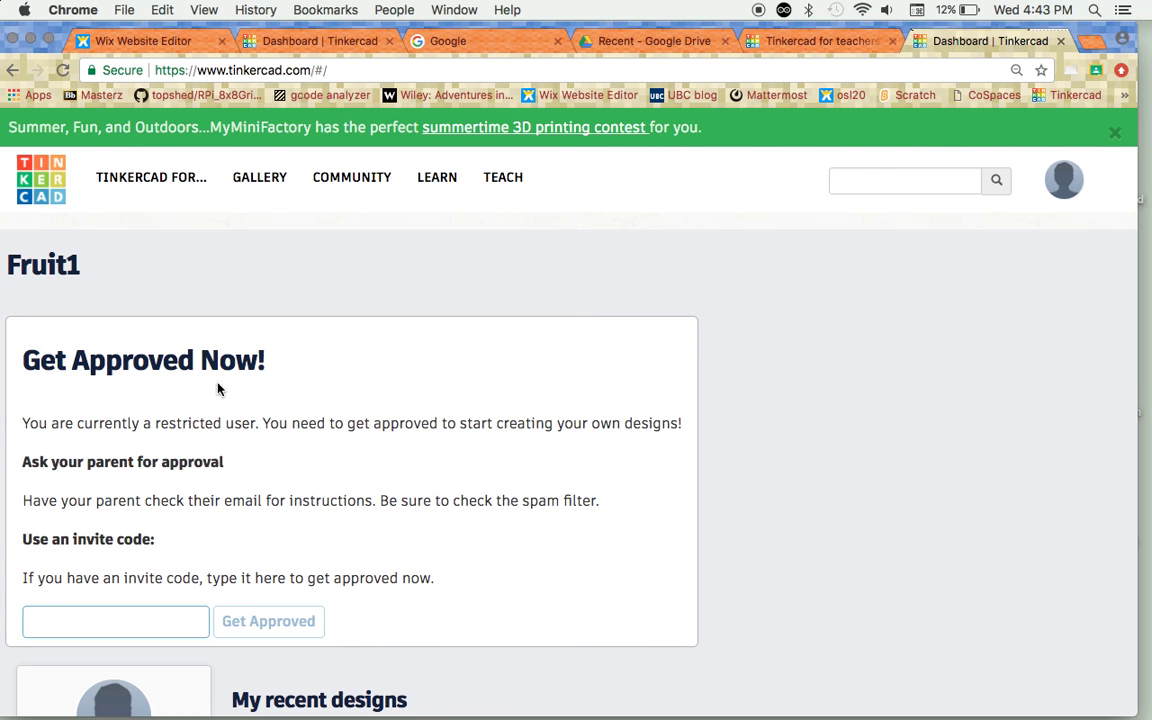
pyautogui.scroll(-2, 250, 376)
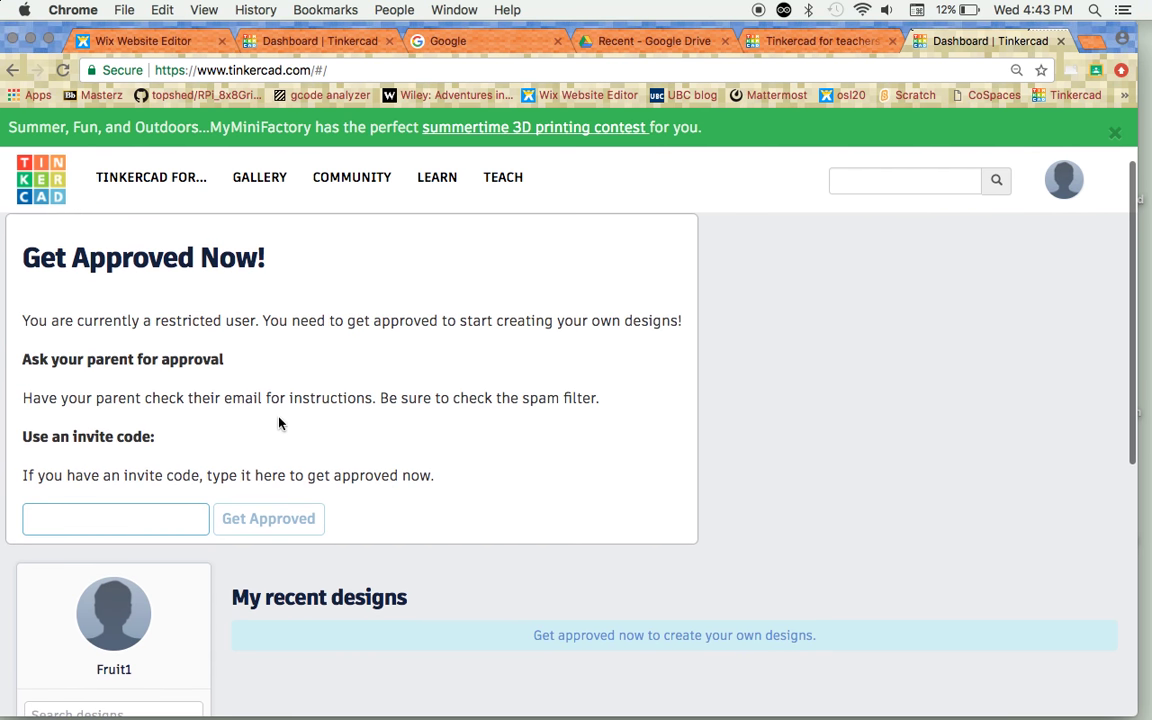
pyautogui.click(82, 523)
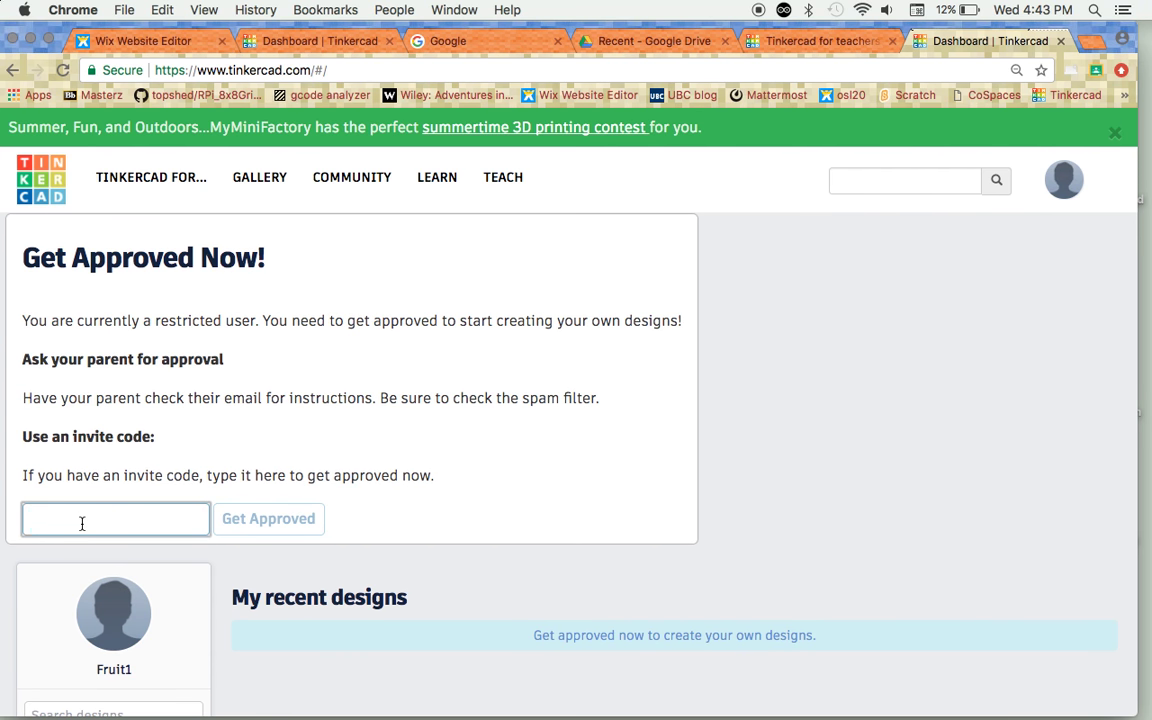
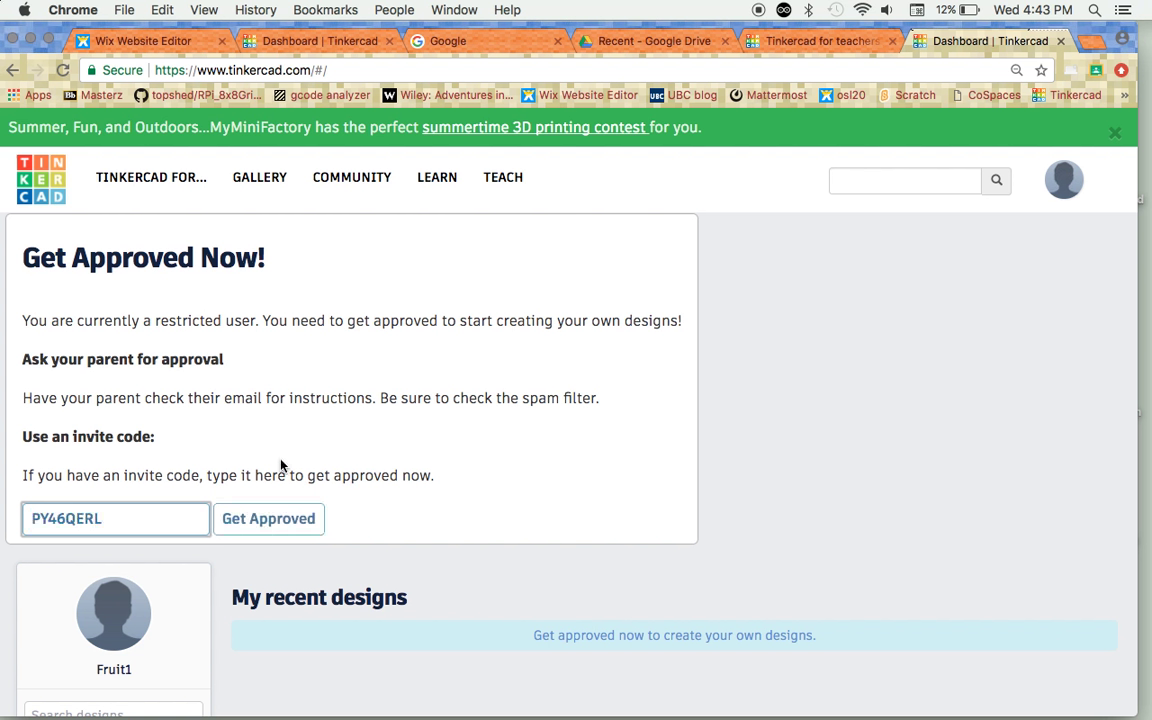
pyautogui.click(263, 519)
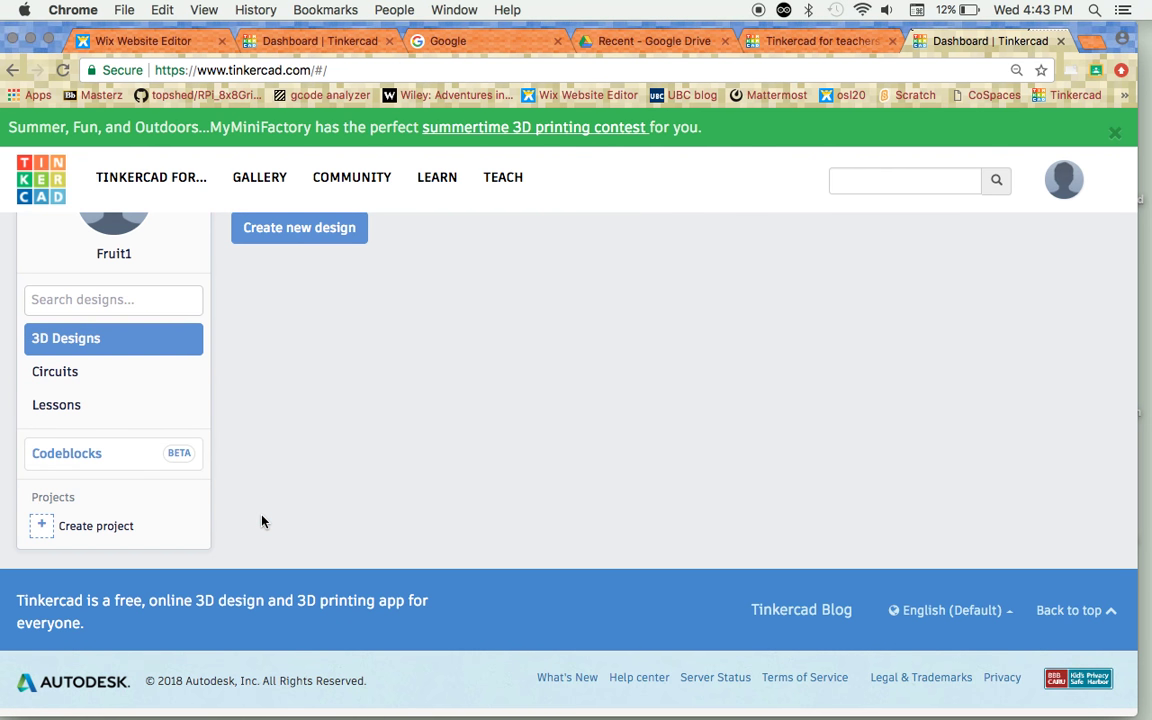
# Start a new 3D design from the top of Fruit1's dashboard
pyautogui.scroll(2, 433, 447)
pyautogui.scroll(1, 433, 447)
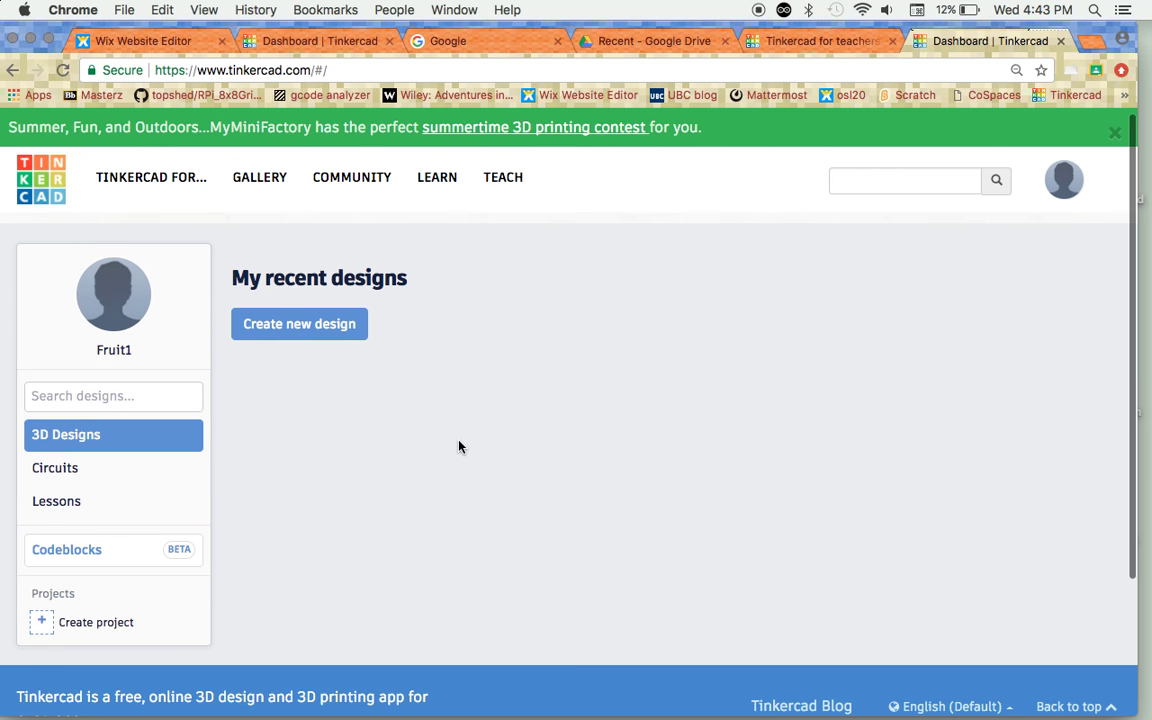
pyautogui.click(298, 326)
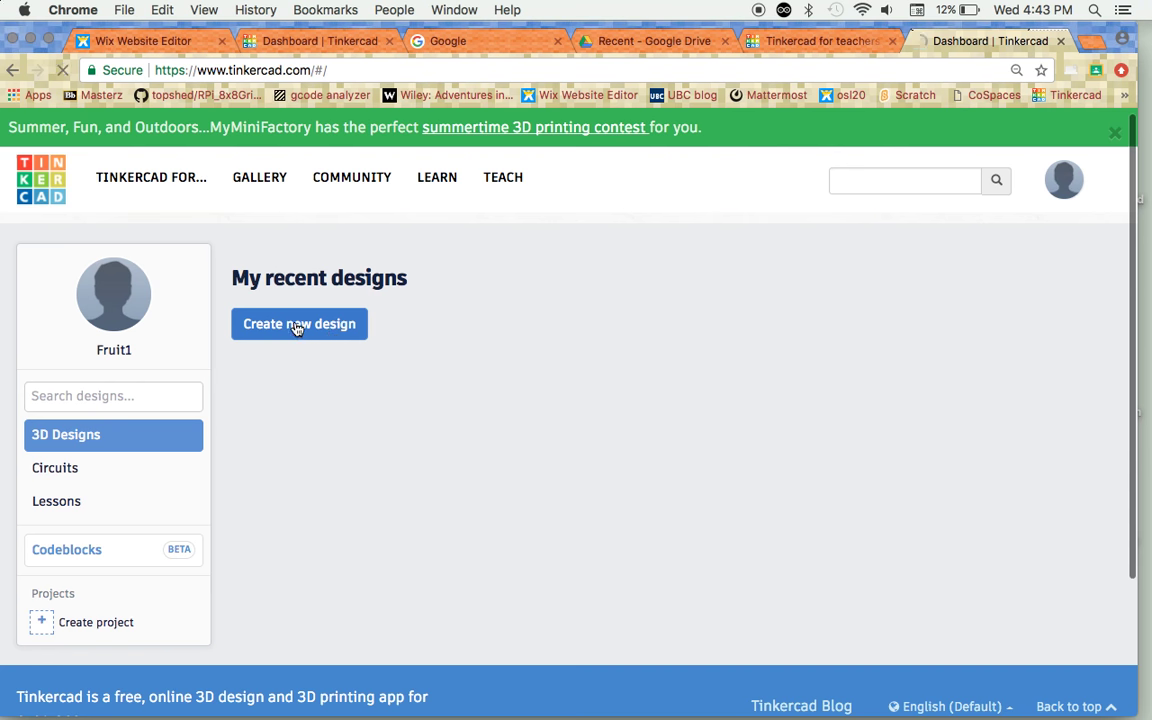